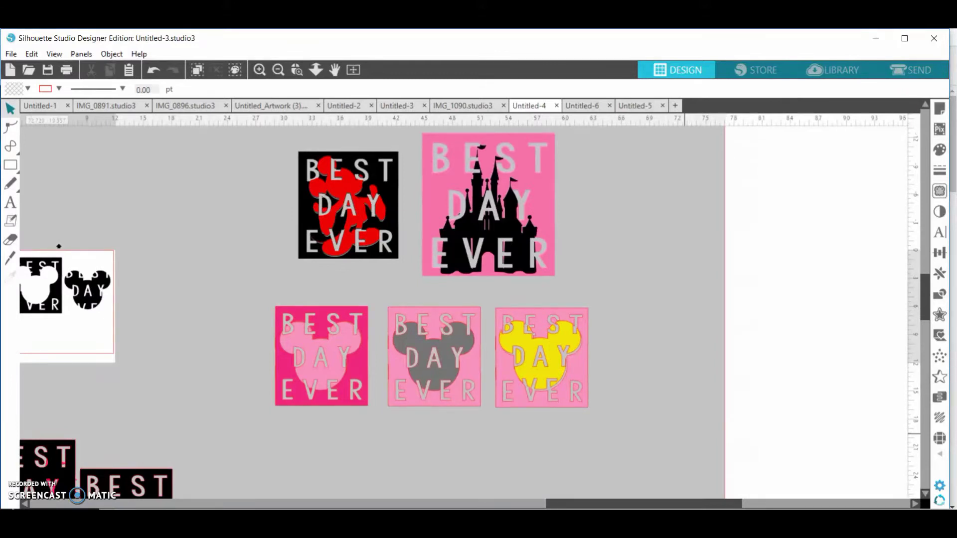
Pull the black castle cutout off the pink BEST DAY EVER square, inspect both pieces, and put it back in place.
{"action": "left_click_drag", "start_coordinate": [472, 225], "coordinate": [607, 224]}
{"action": "left_click", "coordinate": [512, 207]}
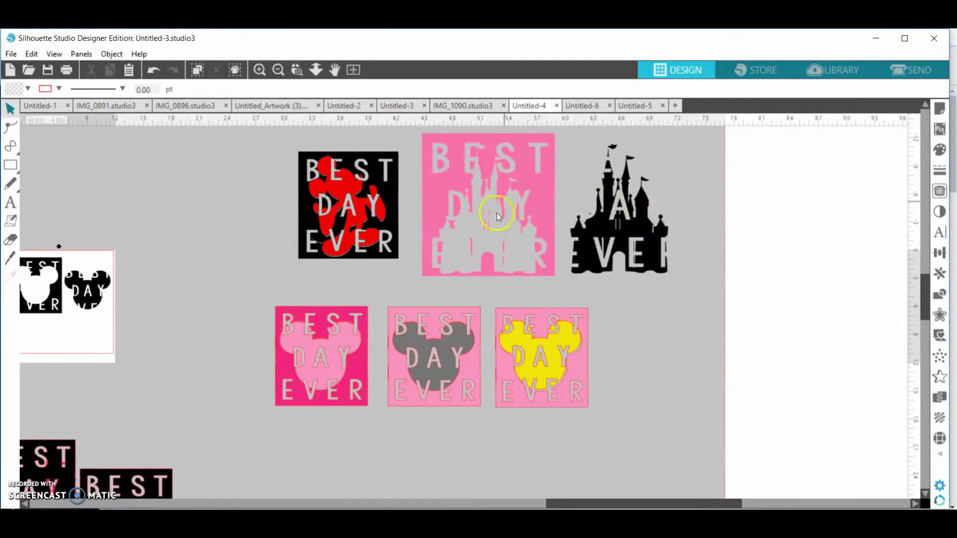
{"action": "left_click", "coordinate": [524, 179]}
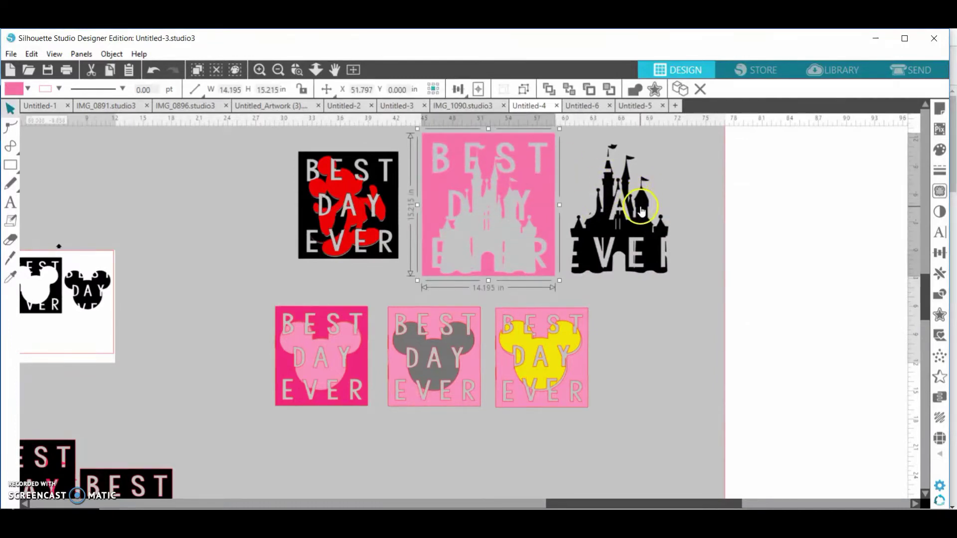
{"action": "left_click", "coordinate": [641, 213]}
{"action": "left_click", "coordinate": [640, 231]}
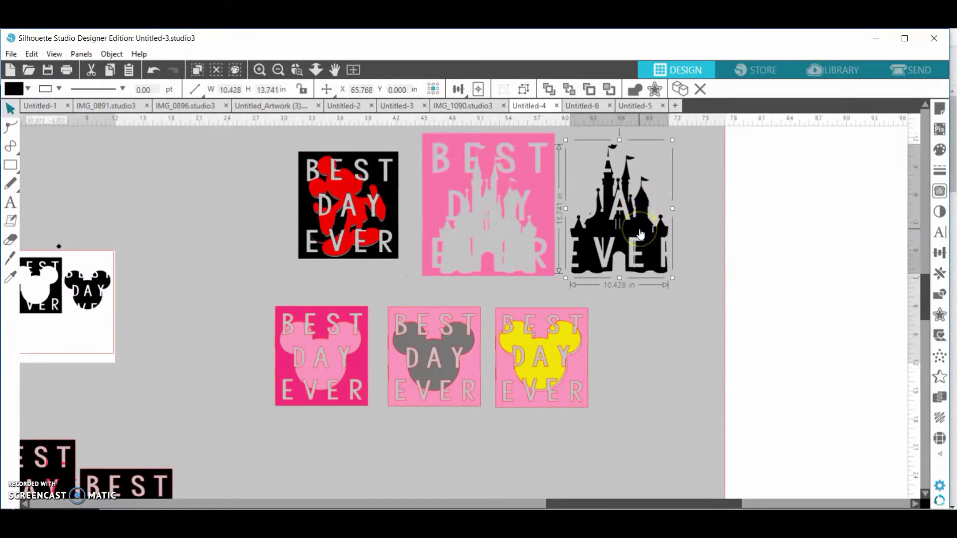
{"action": "left_click_drag", "start_coordinate": [641, 231], "coordinate": [508, 232]}
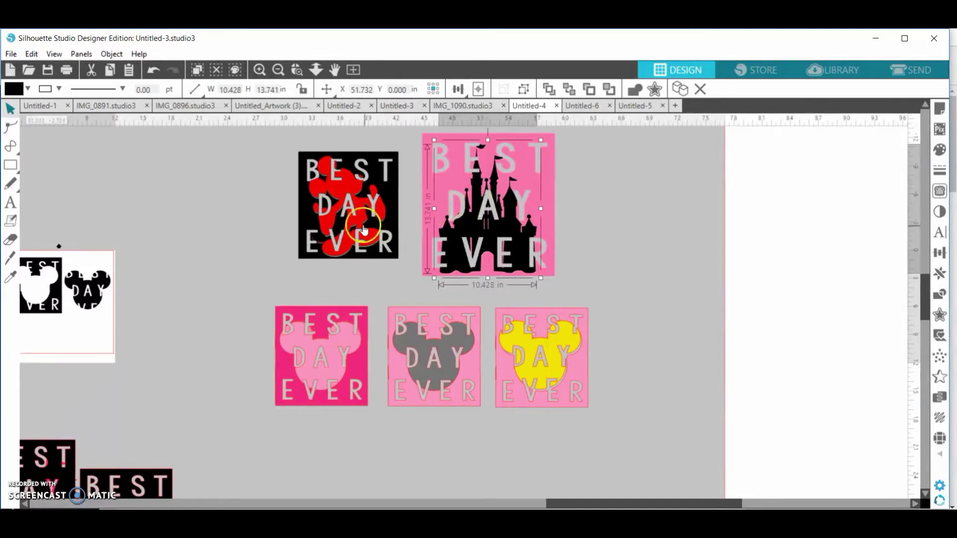
Pull the red Mickey cutout off the black BEST DAY EVER square and fit it back into the design.
{"action": "left_click_drag", "start_coordinate": [345, 192], "coordinate": [250, 203]}
{"action": "left_click", "coordinate": [250, 203]}
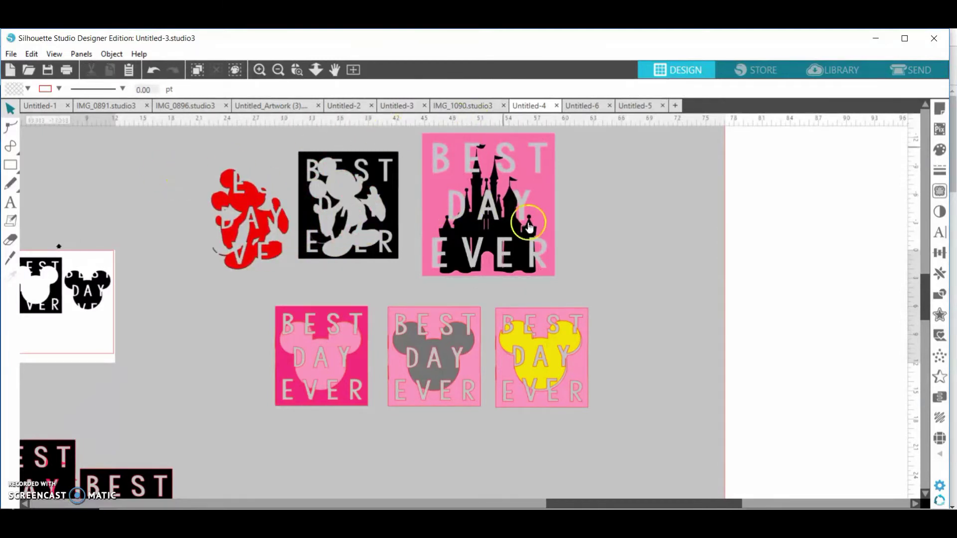
{"action": "left_click_drag", "start_coordinate": [318, 357], "coordinate": [301, 338]}
{"action": "left_click", "coordinate": [251, 211]}
{"action": "left_click_drag", "start_coordinate": [250, 210], "coordinate": [348, 196]}
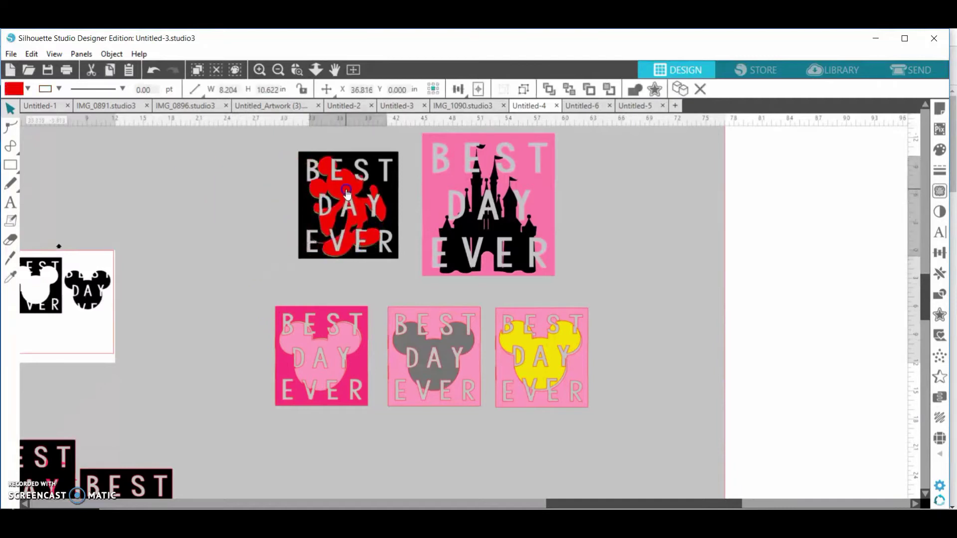
{"action": "left_click", "coordinate": [408, 209]}
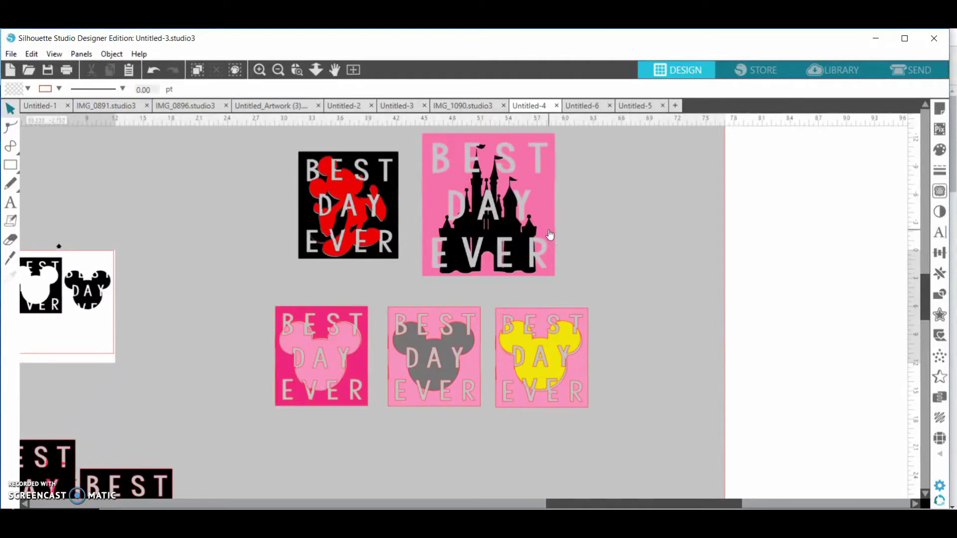
Switch to the Untitled-6 document and move the whole NEVER TO OLD FOR DISNEY design off the page.
{"action": "left_click", "coordinate": [581, 107]}
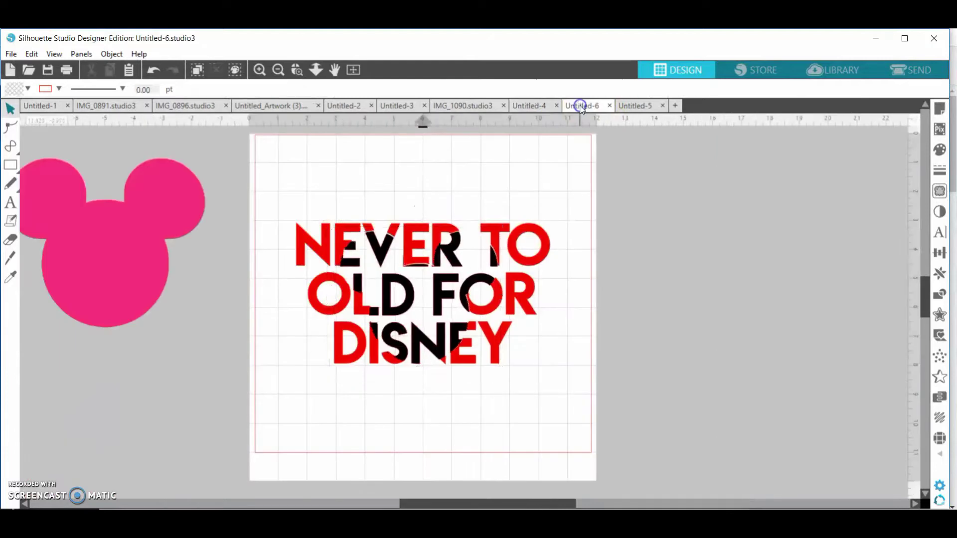
{"action": "left_click_drag", "start_coordinate": [437, 254], "coordinate": [440, 253]}
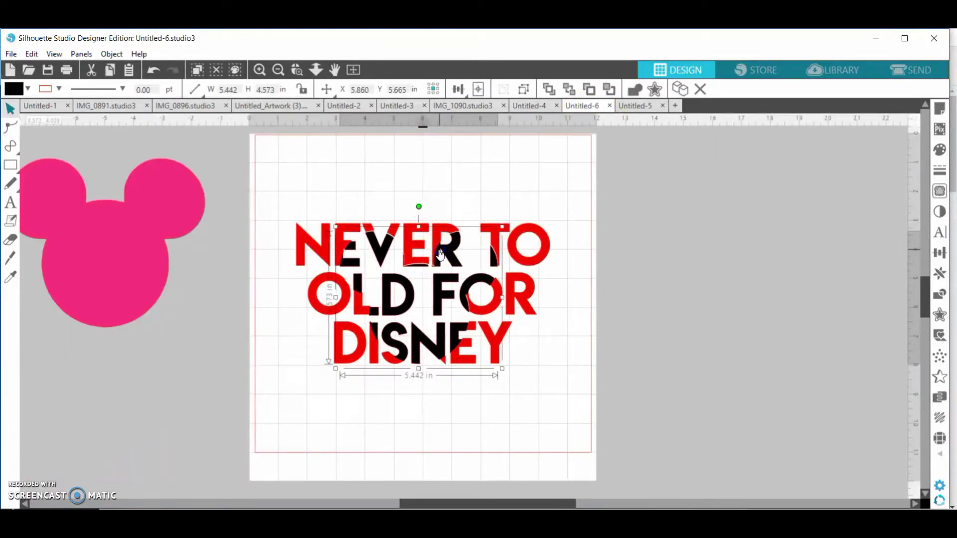
{"action": "left_click", "coordinate": [561, 283]}
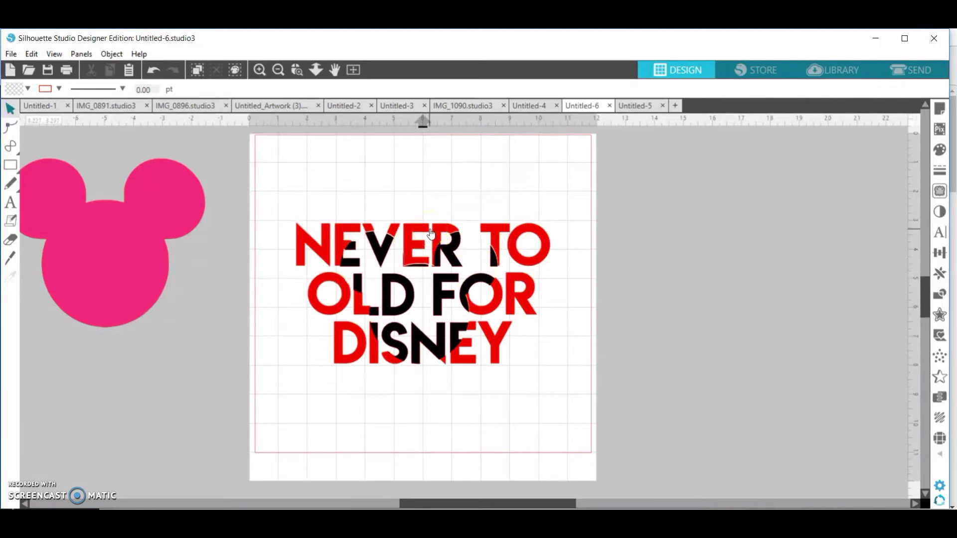
{"action": "left_click_drag", "start_coordinate": [314, 205], "coordinate": [534, 368]}
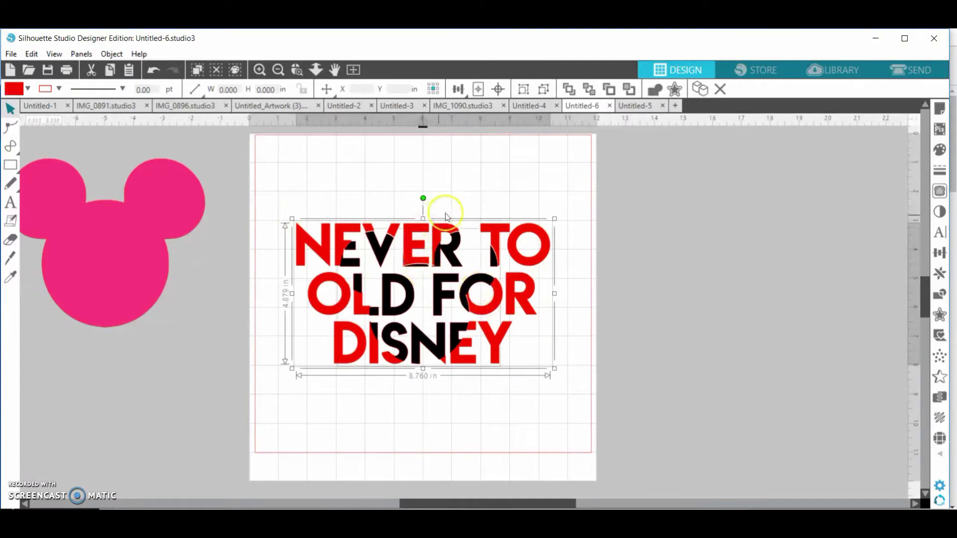
{"action": "left_click_drag", "start_coordinate": [409, 250], "coordinate": [87, 376]}
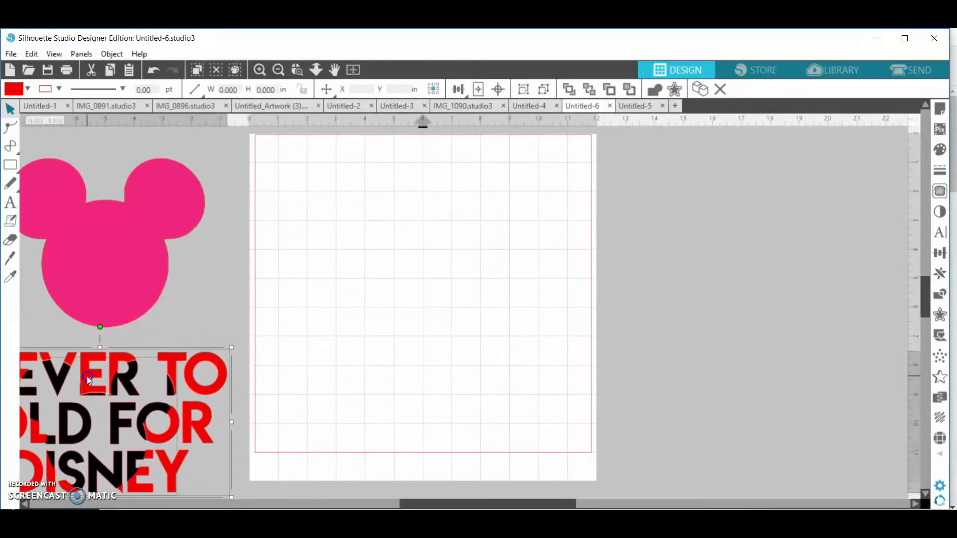
Draw a rectangle about 8.4 by 8.8 in on the empty page.
{"action": "left_click", "coordinate": [11, 172]}
{"action": "left_click", "coordinate": [29, 165]}
{"action": "left_click_drag", "start_coordinate": [329, 161], "coordinate": [571, 415]}
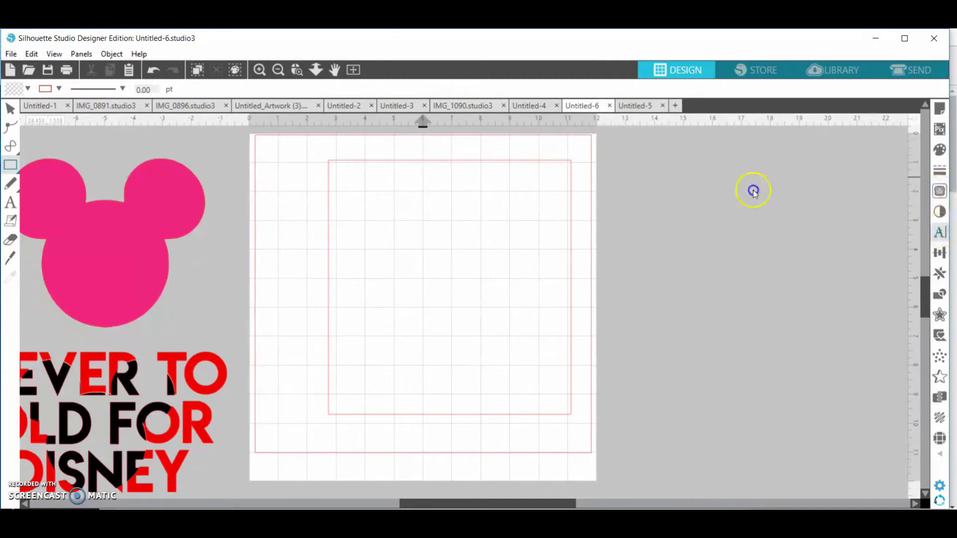
Add the text BEST DAY EVER on three lines inside the rectangle in the Lemon/Milk font.
{"action": "left_click", "coordinate": [940, 232]}
{"action": "left_click", "coordinate": [788, 232]}
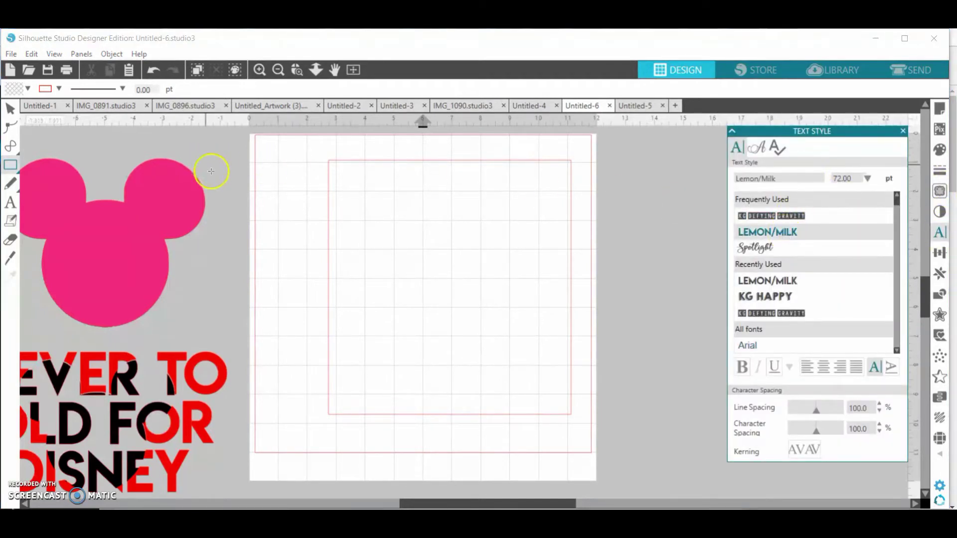
{"action": "left_click", "coordinate": [10, 202]}
{"action": "left_click", "coordinate": [387, 212]}
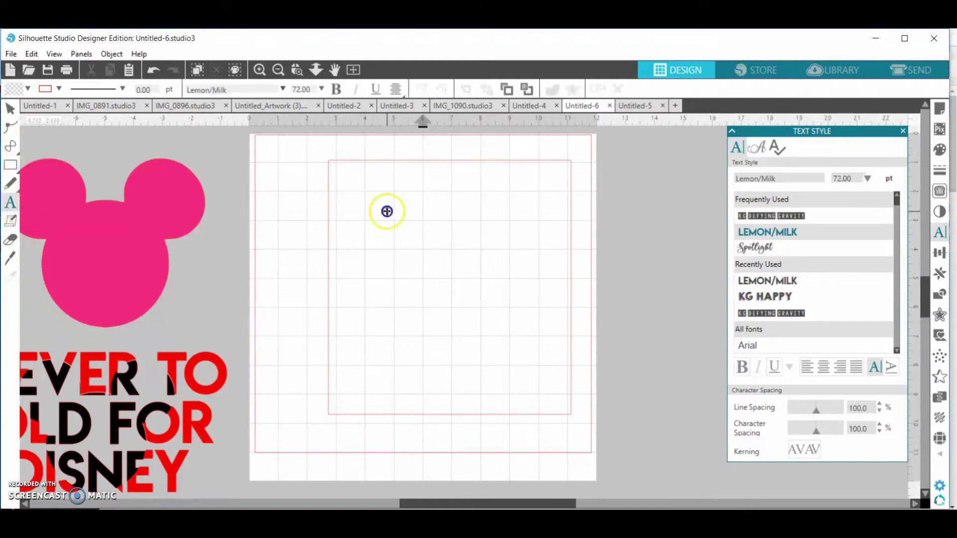
{"action": "type", "text": "BEST"}
{"action": "key", "text": "Return"}
{"action": "type", "text": "DAY"}
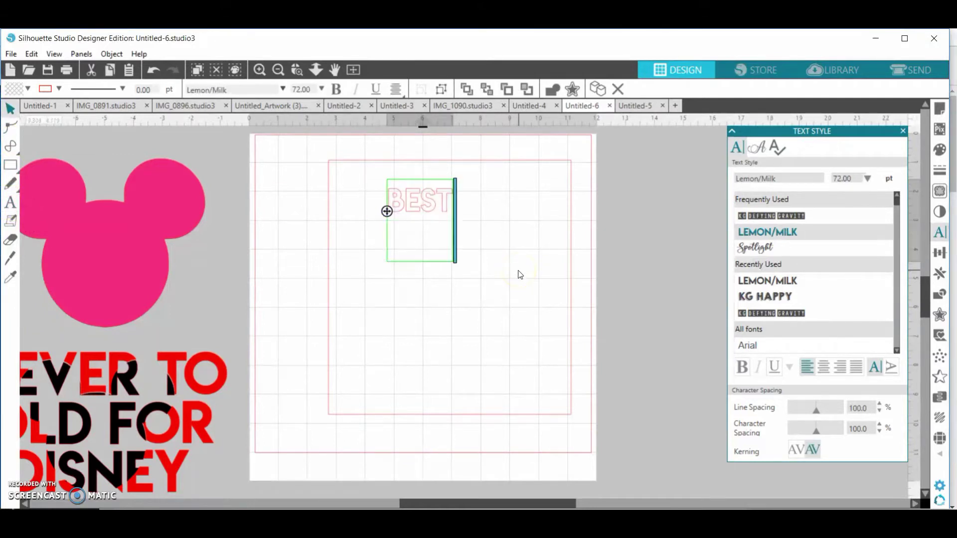
{"action": "key", "text": "Return"}
{"action": "type", "text": "EVER"}
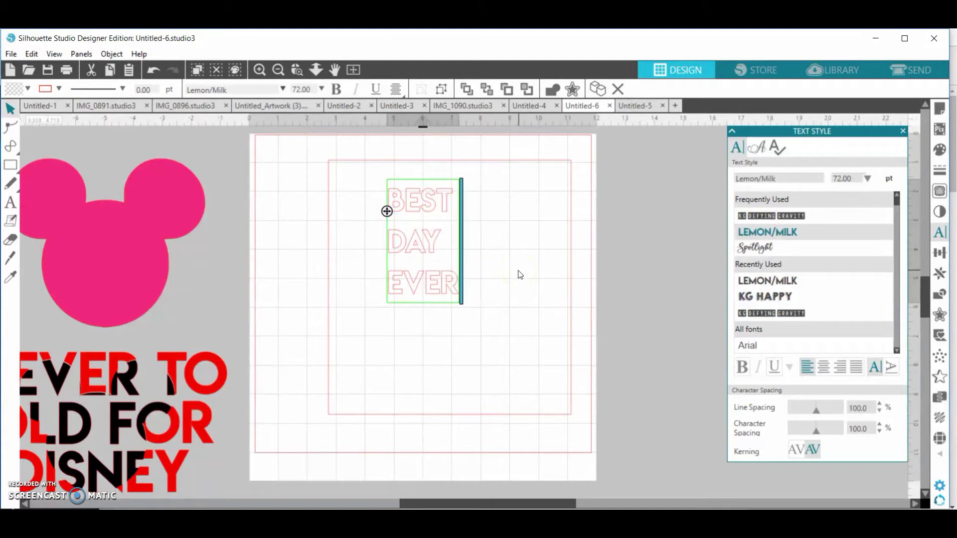
{"action": "left_click", "coordinate": [459, 318]}
Reduce the text's line spacing to 65% and centre-align its lines.
{"action": "left_click", "coordinate": [431, 273]}
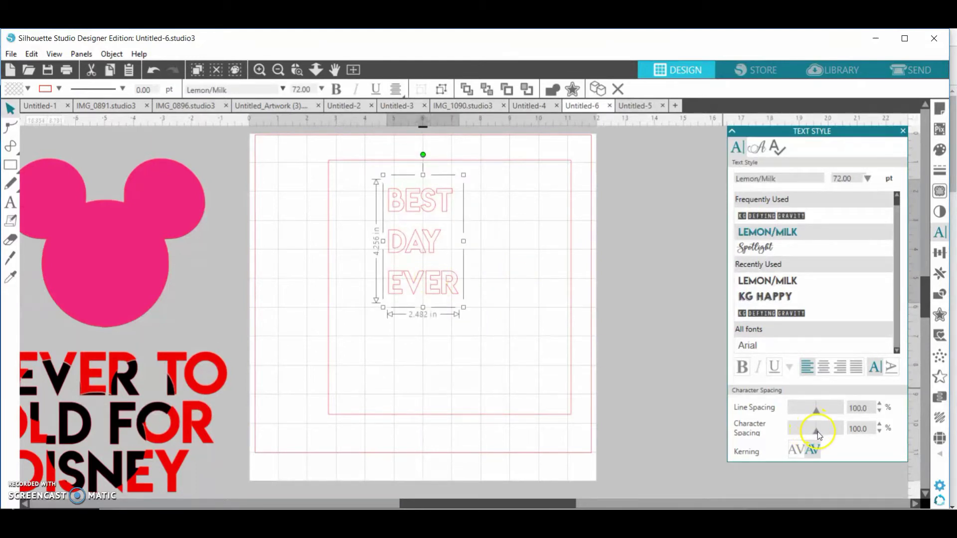
{"action": "left_click_drag", "start_coordinate": [816, 409], "coordinate": [808, 414]}
{"action": "left_click", "coordinate": [829, 375]}
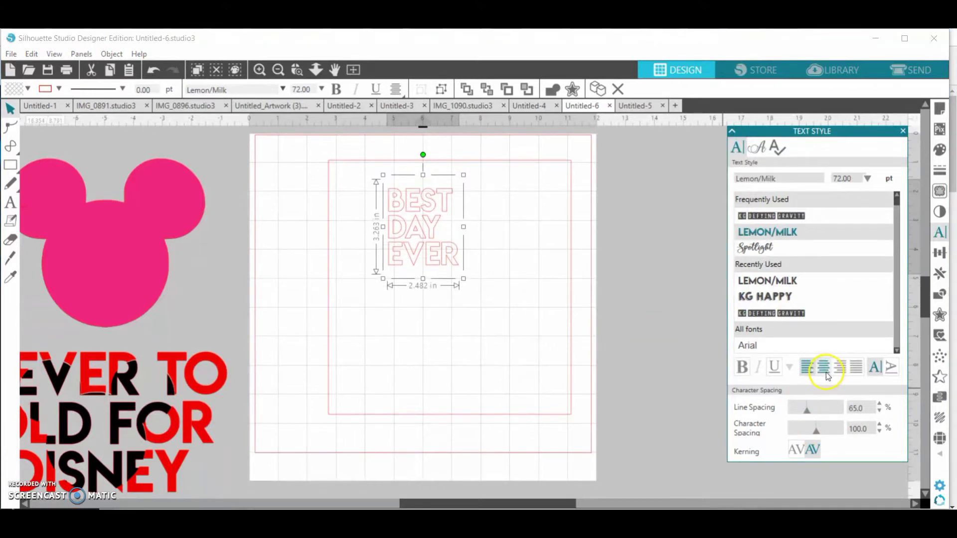
Enlarge the BEST DAY EVER text to about 7.7 in wide and position it to fill the rectangle.
{"action": "left_click_drag", "start_coordinate": [463, 279], "coordinate": [568, 394]}
{"action": "left_click_drag", "start_coordinate": [538, 337], "coordinate": [449, 274]}
{"action": "left_click", "coordinate": [492, 358]}
{"action": "left_click_drag", "start_coordinate": [492, 358], "coordinate": [527, 404]}
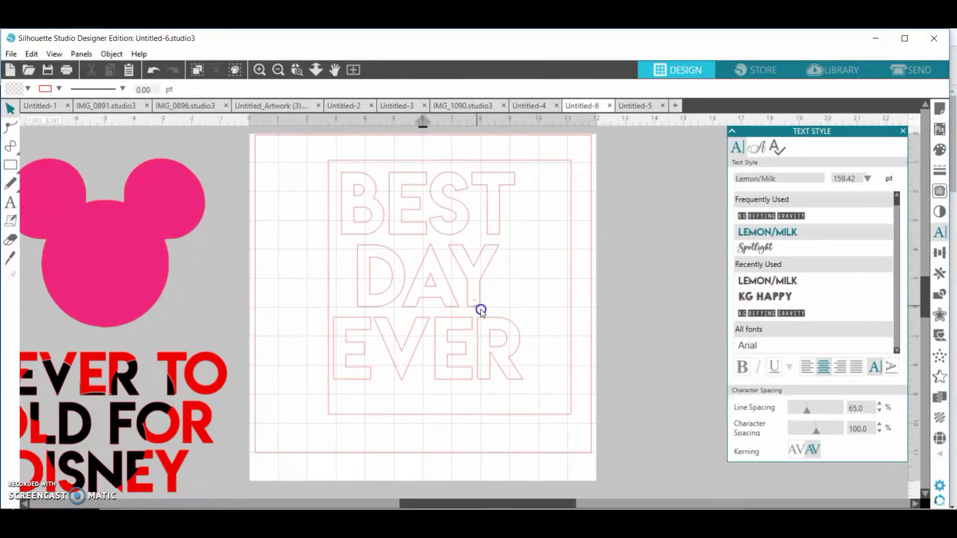
{"action": "left_click_drag", "start_coordinate": [525, 275], "coordinate": [508, 286]}
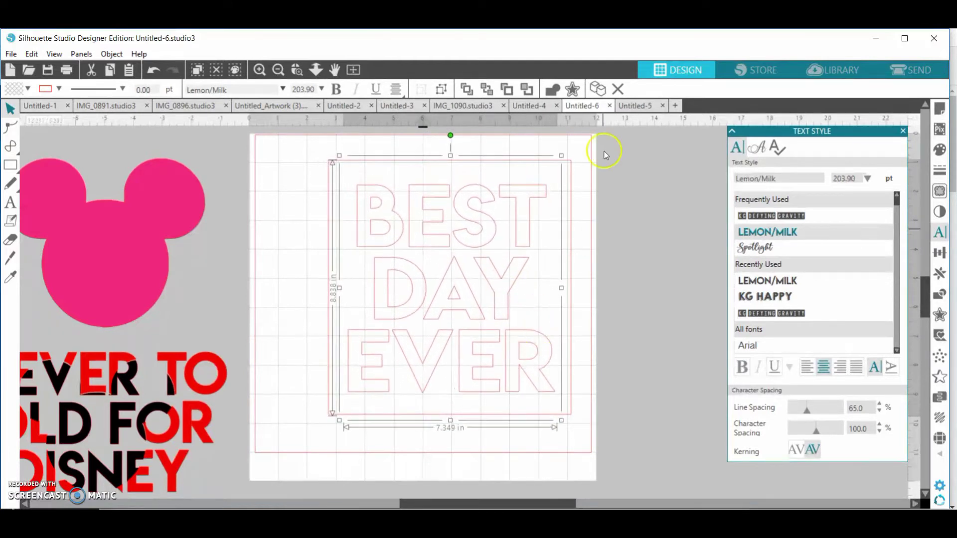
{"action": "mouse_move", "coordinate": [561, 156]}
{"action": "left_mouse_down"}
{"action": "mouse_move", "coordinate": [548, 167]}
{"action": "mouse_move", "coordinate": [570, 152]}
{"action": "left_mouse_up"}
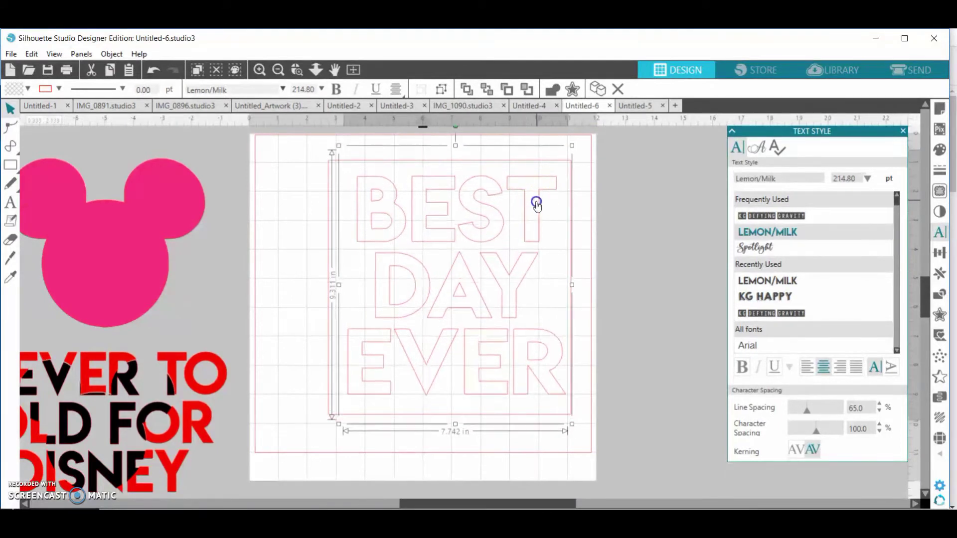
Combine the text and rectangle into a compound path and fill it with black.
{"action": "left_click_drag", "start_coordinate": [323, 146], "coordinate": [568, 412]}
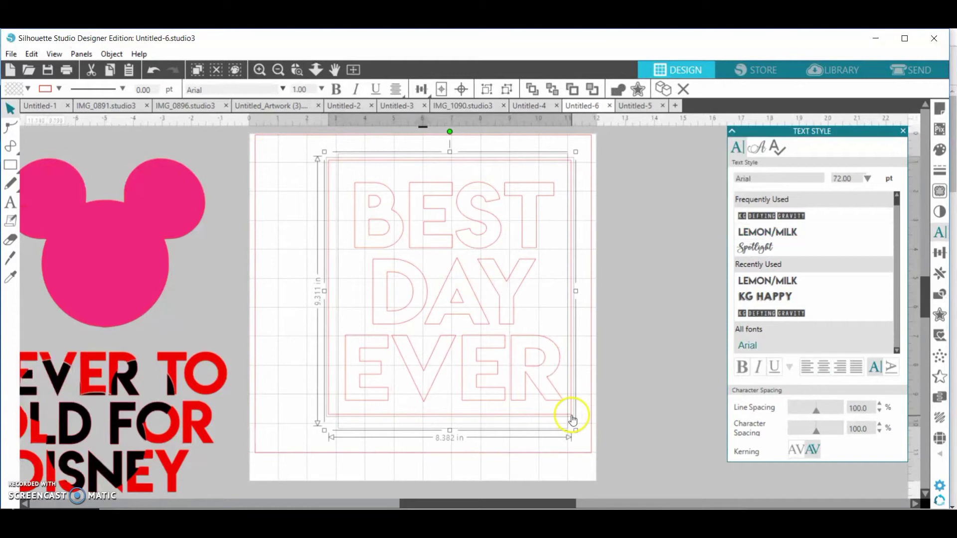
{"action": "right_click", "coordinate": [529, 366]}
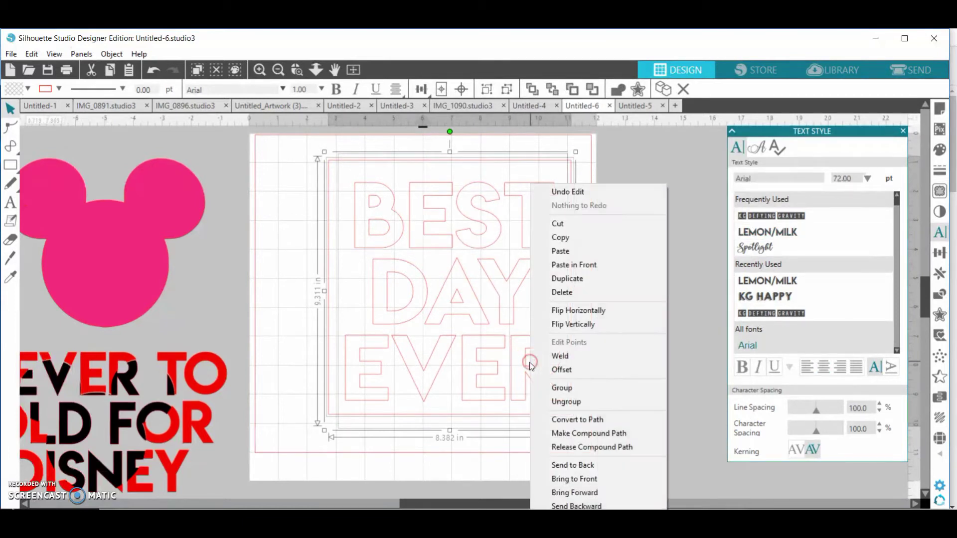
{"action": "left_click", "coordinate": [583, 433]}
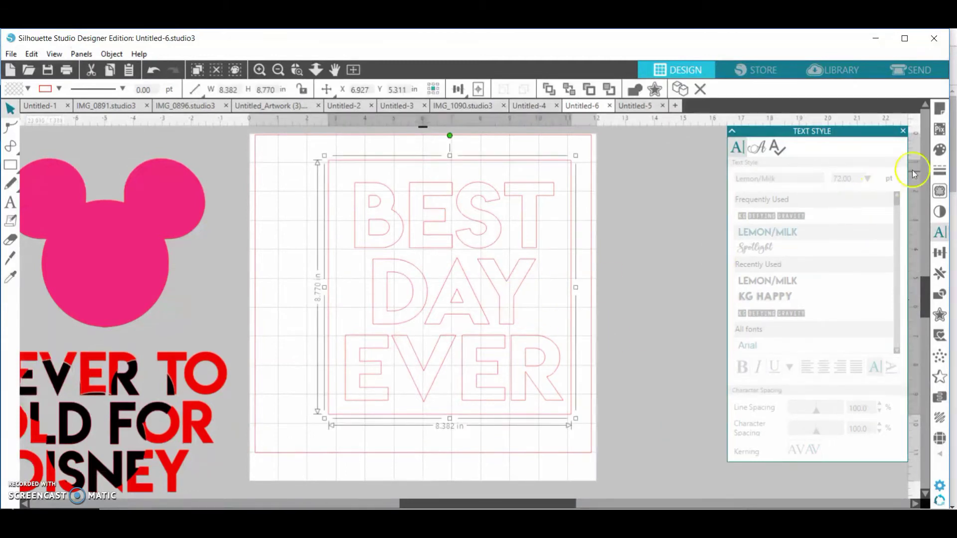
{"action": "left_click", "coordinate": [940, 149]}
{"action": "left_click", "coordinate": [819, 192]}
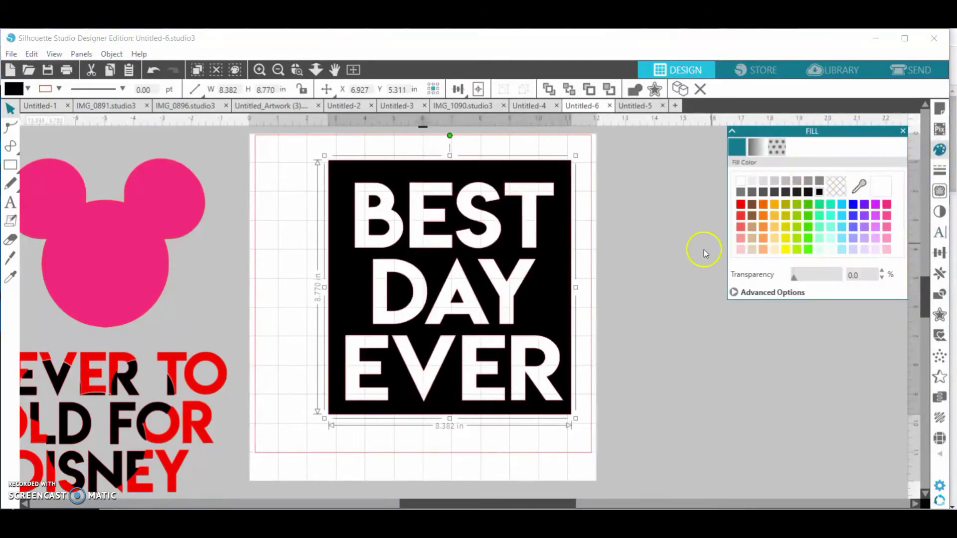
{"action": "left_click", "coordinate": [676, 267]}
Bring the pink mouse head to the front and place it over the middle of the black BEST DAY EVER square.
{"action": "left_click_drag", "start_coordinate": [85, 188], "coordinate": [158, 262]}
{"action": "right_click", "coordinate": [247, 230]}
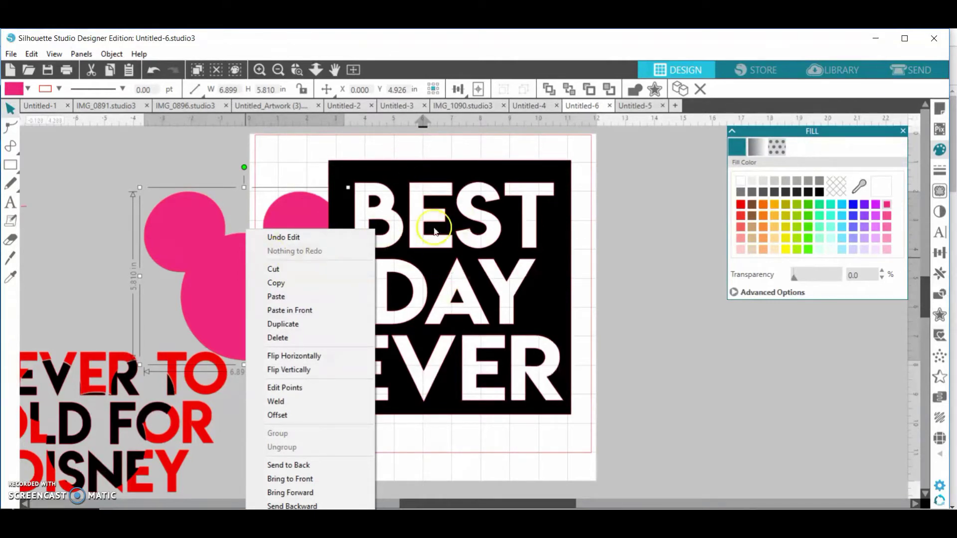
{"action": "left_click", "coordinate": [295, 372]}
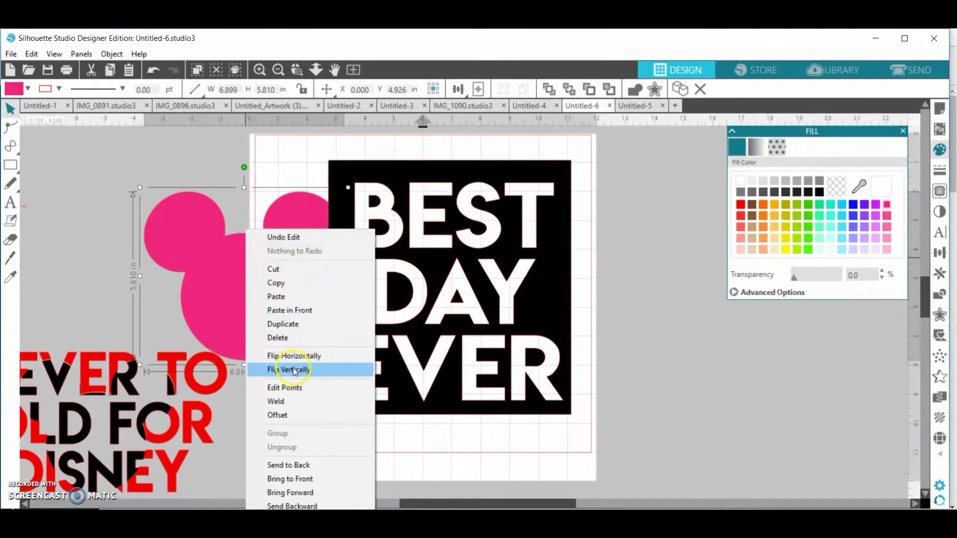
{"action": "left_click", "coordinate": [319, 480]}
{"action": "left_click_drag", "start_coordinate": [252, 291], "coordinate": [525, 308]}
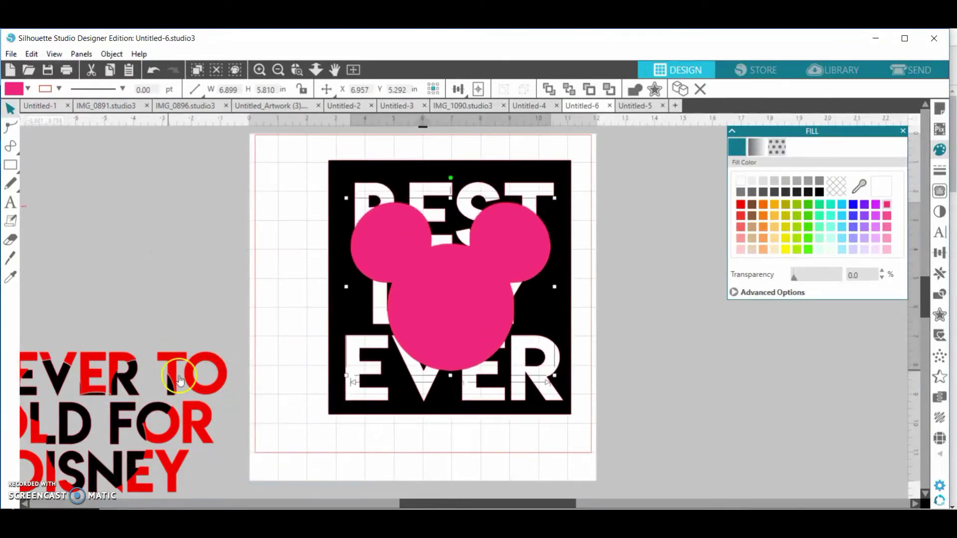
Move the old design's red lettering farther off the page and enlarge the mouse head to about 7.8 by 6.6 in.
{"action": "left_click_drag", "start_coordinate": [212, 427], "coordinate": [2, 380]}
{"action": "left_click_drag", "start_coordinate": [439, 294], "coordinate": [433, 286]}
{"action": "left_click", "coordinate": [483, 328]}
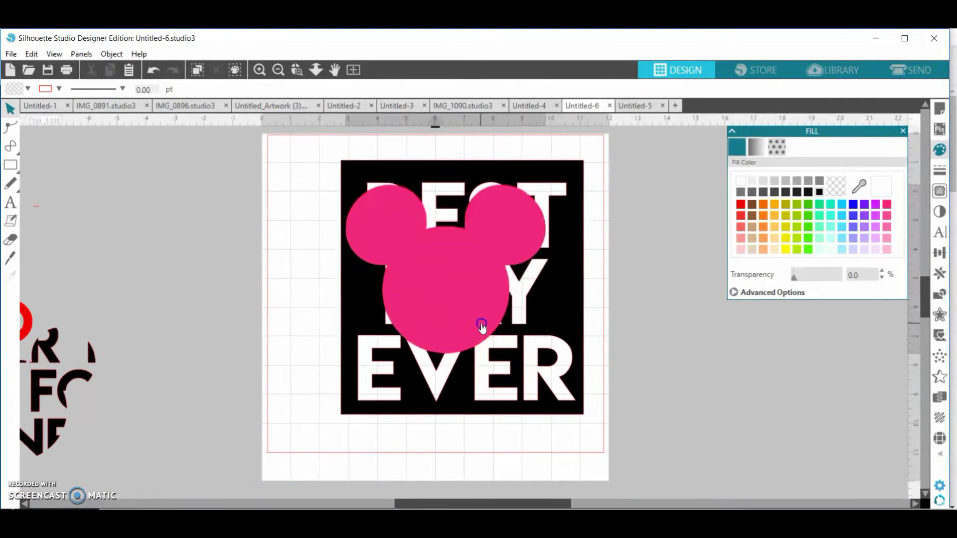
{"action": "left_click_drag", "start_coordinate": [545, 364], "coordinate": [567, 390]}
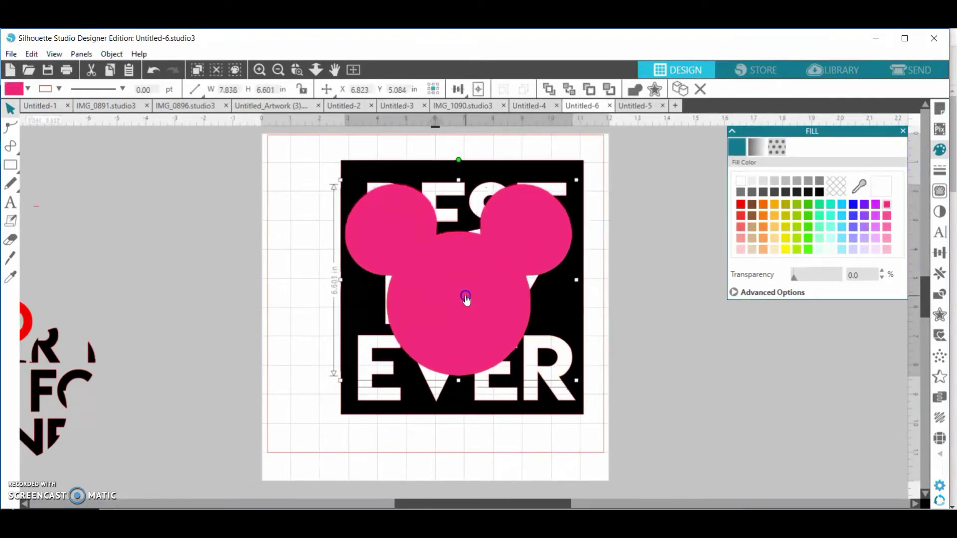
Shrink the black square's height to about 8.06 in and nudge the mouse head to sit centred on it.
{"action": "left_click", "coordinate": [471, 407]}
{"action": "left_click_drag", "start_coordinate": [463, 415], "coordinate": [461, 399]}
{"action": "left_click", "coordinate": [431, 166]}
{"action": "left_click_drag", "start_coordinate": [455, 161], "coordinate": [462, 166]}
{"action": "left_click", "coordinate": [699, 231]}
{"action": "left_click_drag", "start_coordinate": [505, 295], "coordinate": [510, 294]}
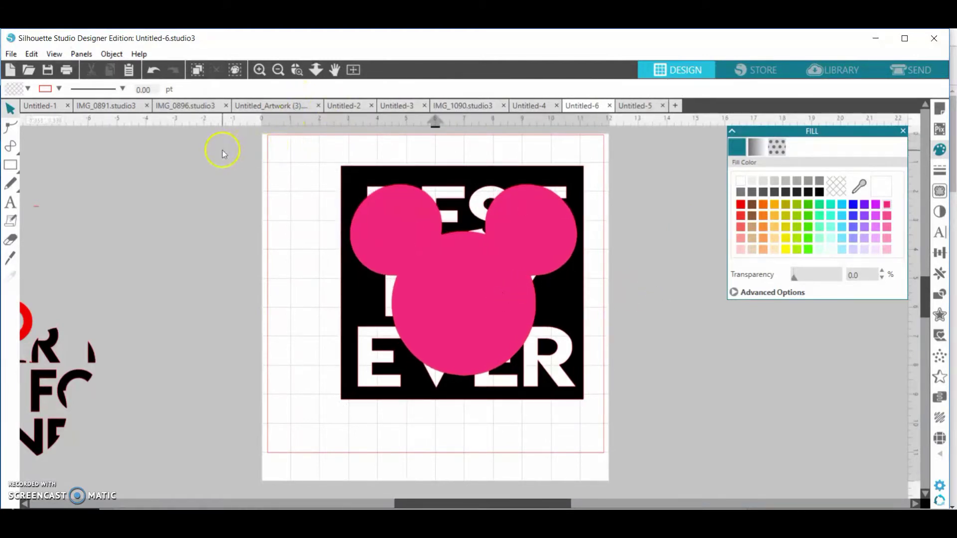
Duplicate the black square together with the mouse head and place the copy beside the original.
{"action": "left_click_drag", "start_coordinate": [297, 142], "coordinate": [623, 429]}
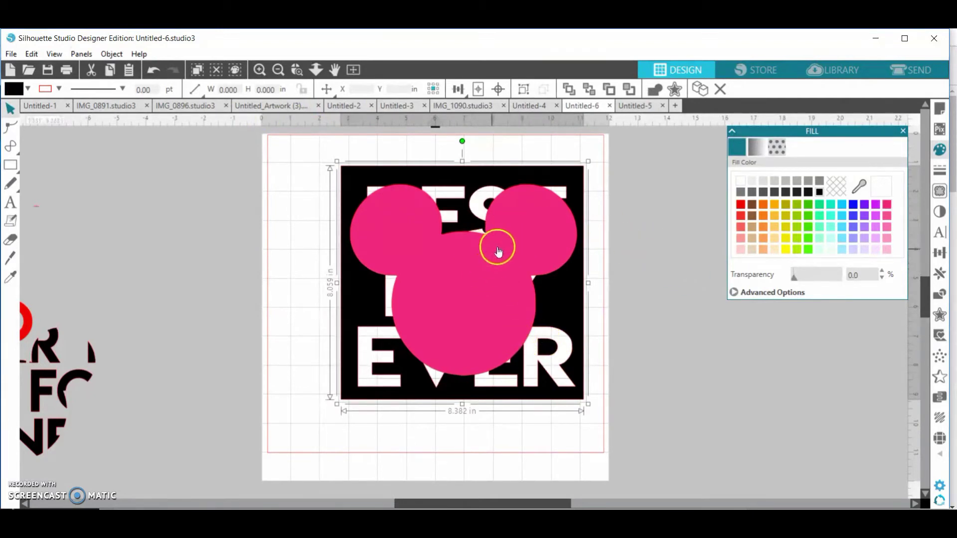
{"action": "right_click", "coordinate": [476, 283]}
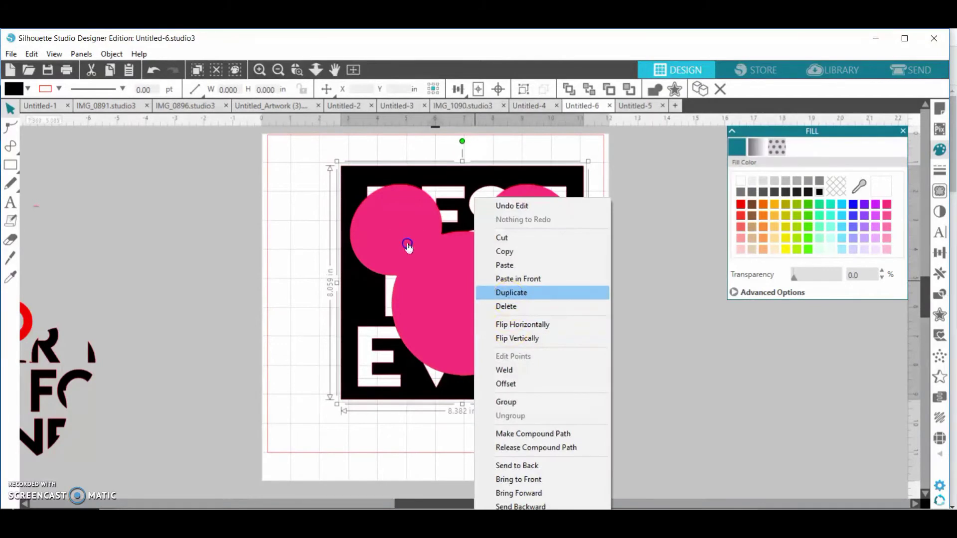
{"action": "left_click", "coordinate": [511, 292]}
{"action": "left_click_drag", "start_coordinate": [481, 289], "coordinate": [724, 293]}
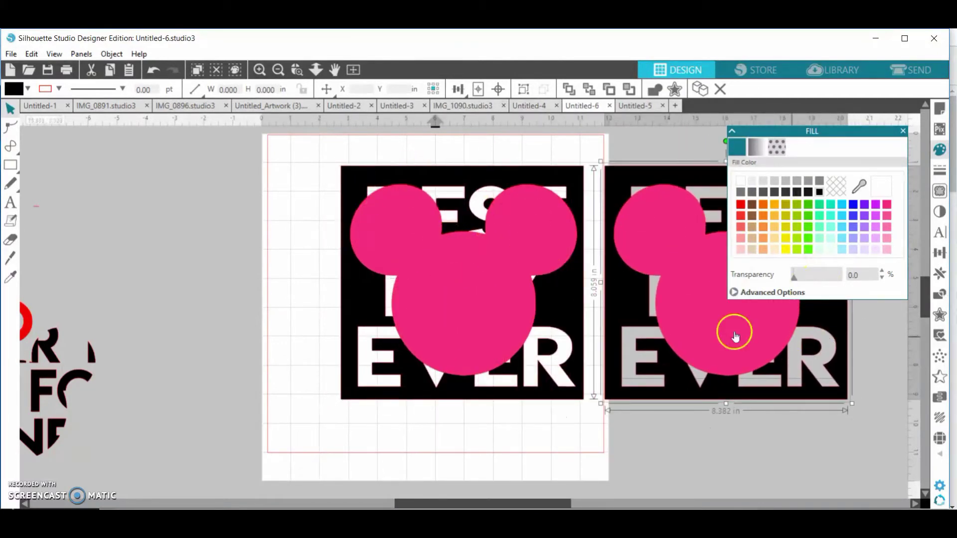
Duplicate the black square with its mouse head again and place this spare copy off the page, above the old red lettering design.
{"action": "right_click", "coordinate": [670, 286]}
{"action": "left_click", "coordinate": [711, 293]}
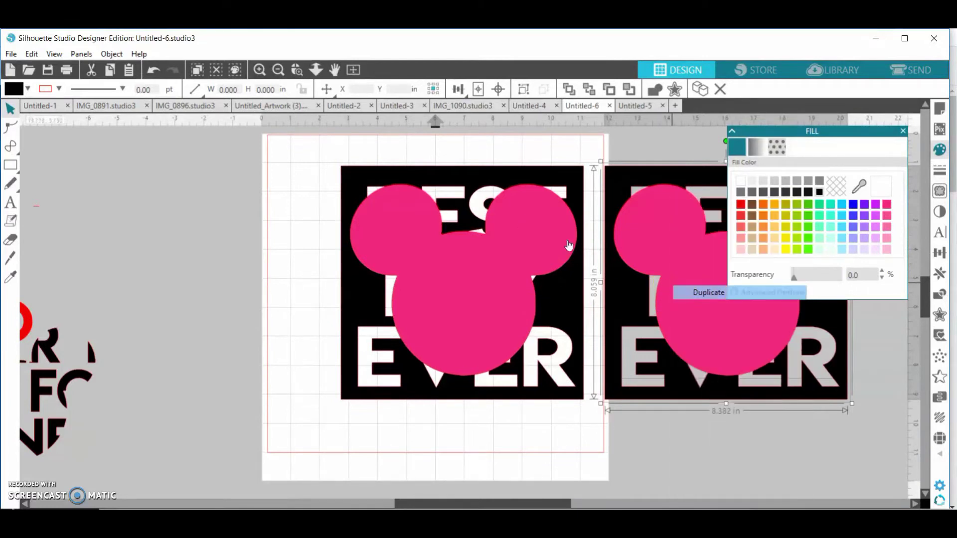
{"action": "left_click_drag", "start_coordinate": [708, 291], "coordinate": [98, 201]}
{"action": "left_click", "coordinate": [64, 316]}
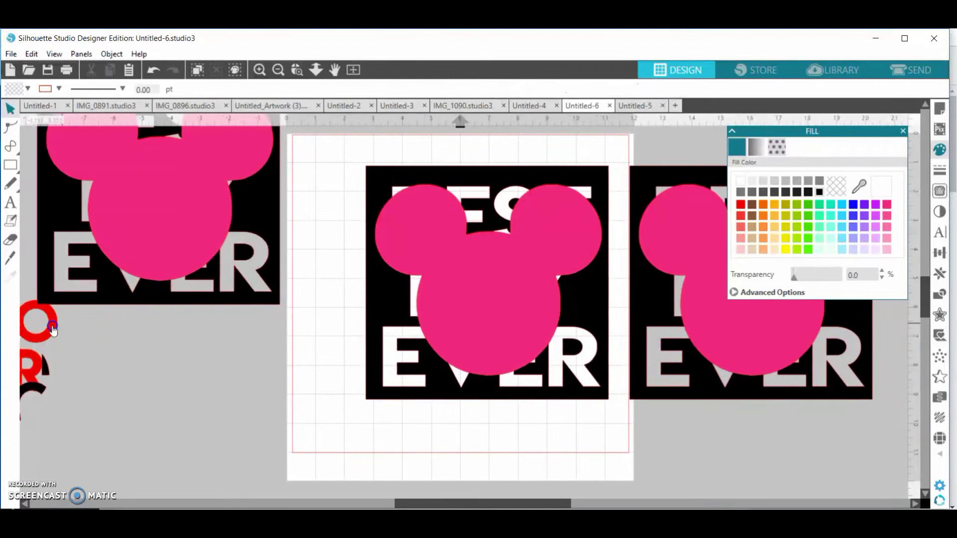
{"action": "left_click", "coordinate": [62, 328]}
{"action": "left_click_drag", "start_coordinate": [420, 505], "coordinate": [478, 504]}
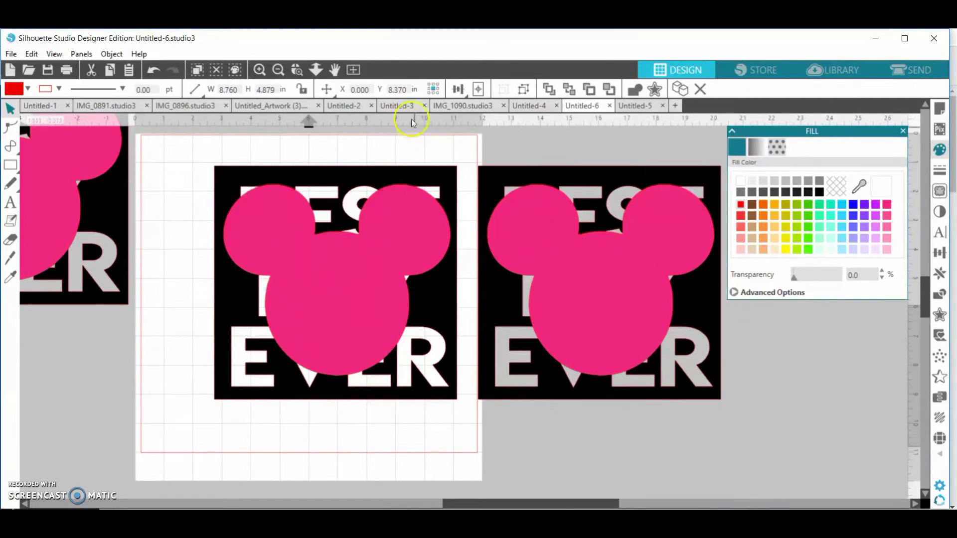
{"action": "left_click", "coordinate": [280, 69]}
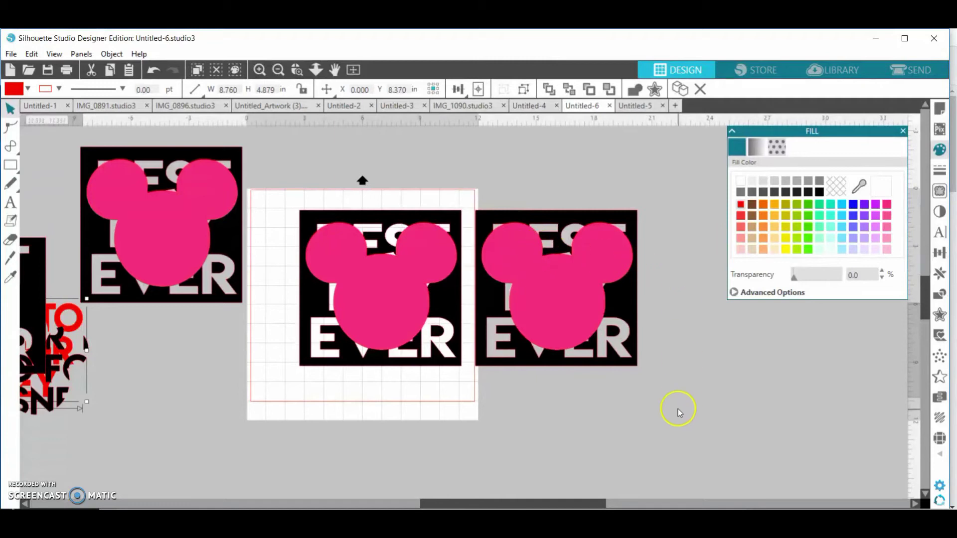
Move the copy beside the page farther from the page edge and crop its black square with the mouse head.
{"action": "left_click", "coordinate": [501, 247]}
{"action": "left_click_drag", "start_coordinate": [517, 268], "coordinate": [539, 266]}
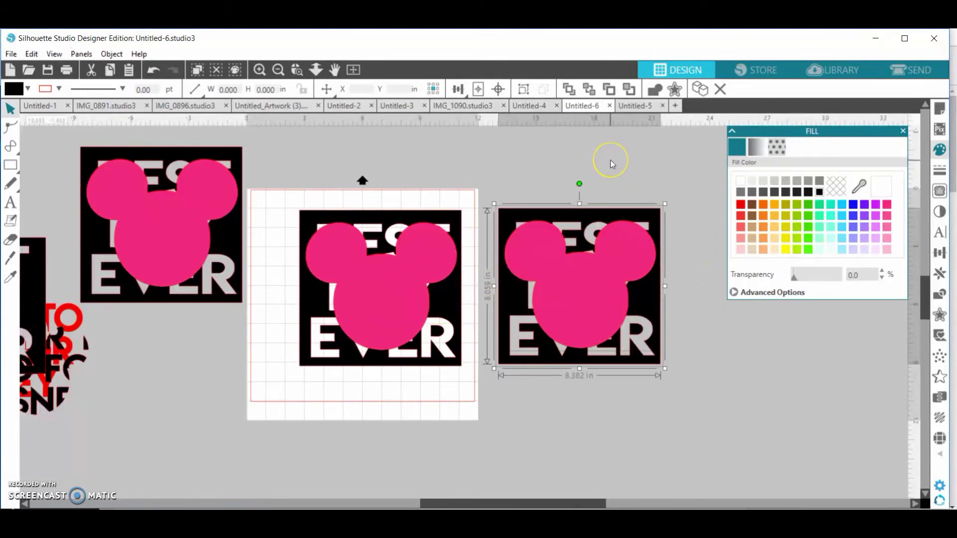
{"action": "left_click", "coordinate": [487, 132]}
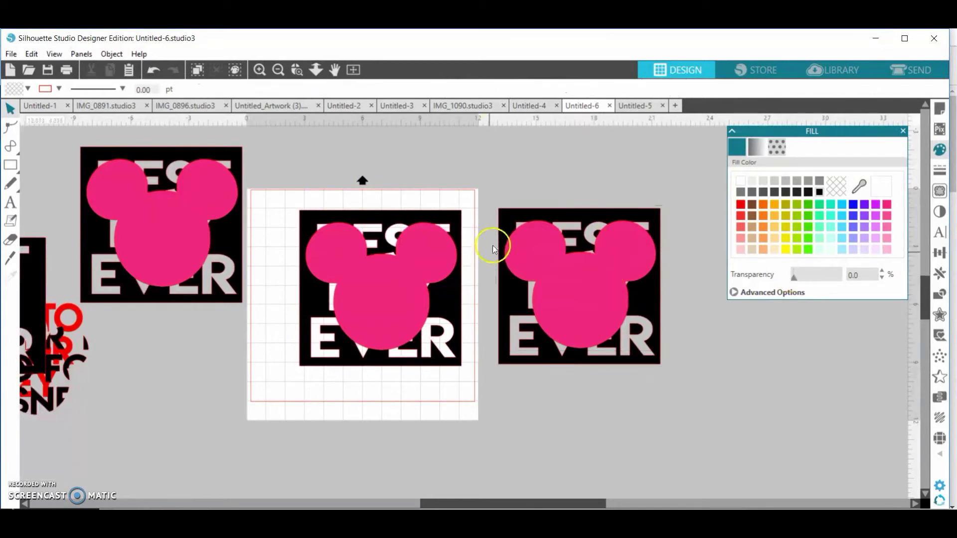
{"action": "left_click_drag", "start_coordinate": [486, 182], "coordinate": [686, 445]}
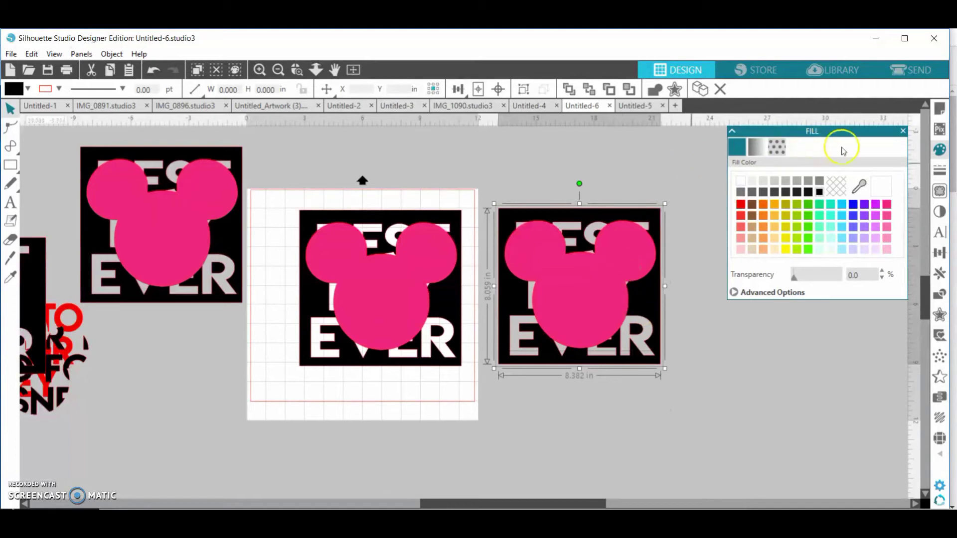
{"action": "left_click", "coordinate": [941, 296]}
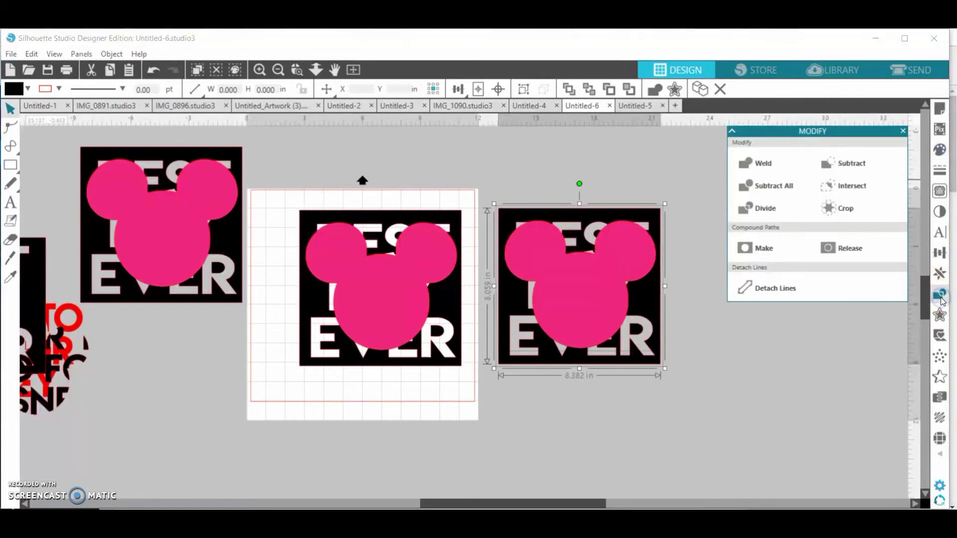
{"action": "left_click", "coordinate": [861, 208]}
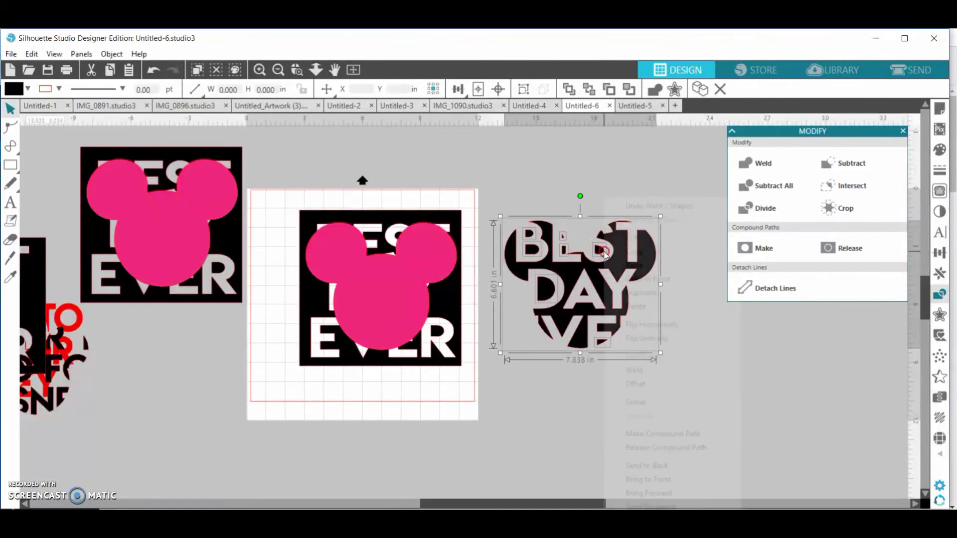
Group the cropped mouse-head pieces, fill them with pink and move the group farther away from the page.
{"action": "right_click", "coordinate": [604, 199]}
{"action": "left_click", "coordinate": [692, 408]}
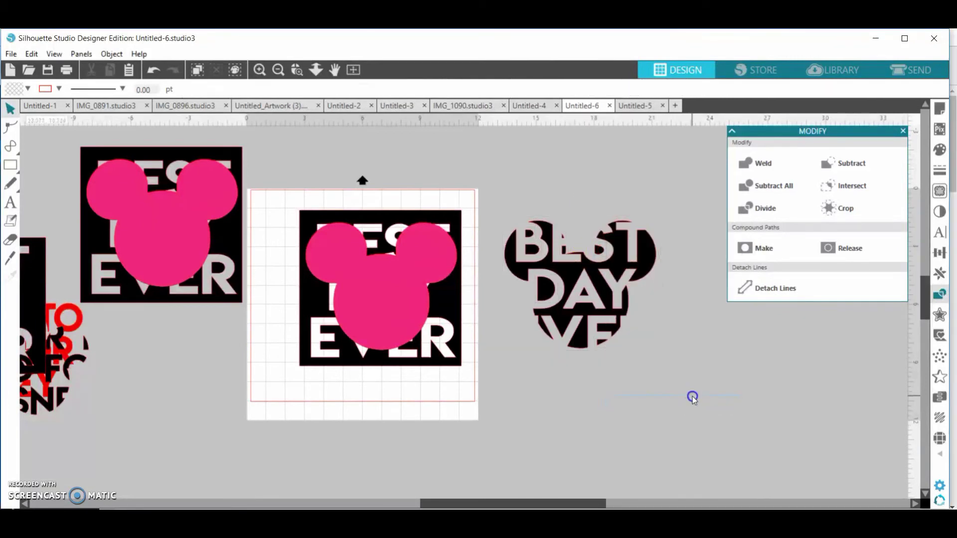
{"action": "left_click", "coordinate": [939, 149]}
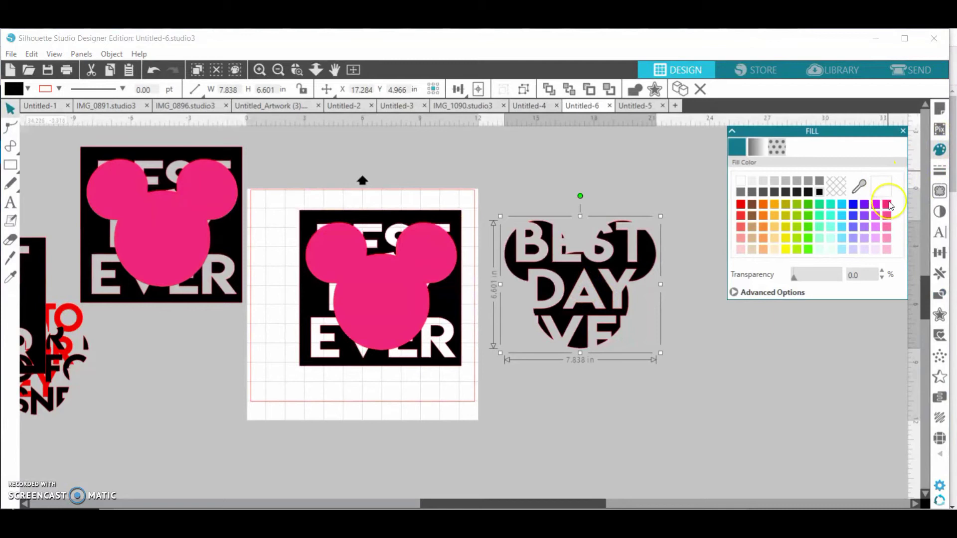
{"action": "left_click", "coordinate": [888, 209]}
{"action": "left_click_drag", "start_coordinate": [577, 284], "coordinate": [657, 227]}
{"action": "left_click", "coordinate": [602, 310]}
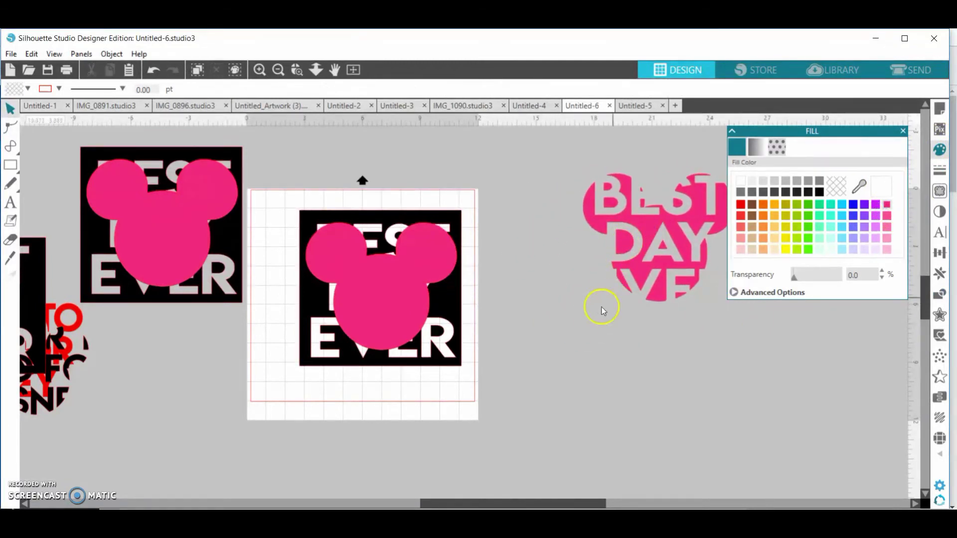
Subtract the mouse head from the black BEST DAY EVER square on the page.
{"action": "left_click", "coordinate": [391, 313]}
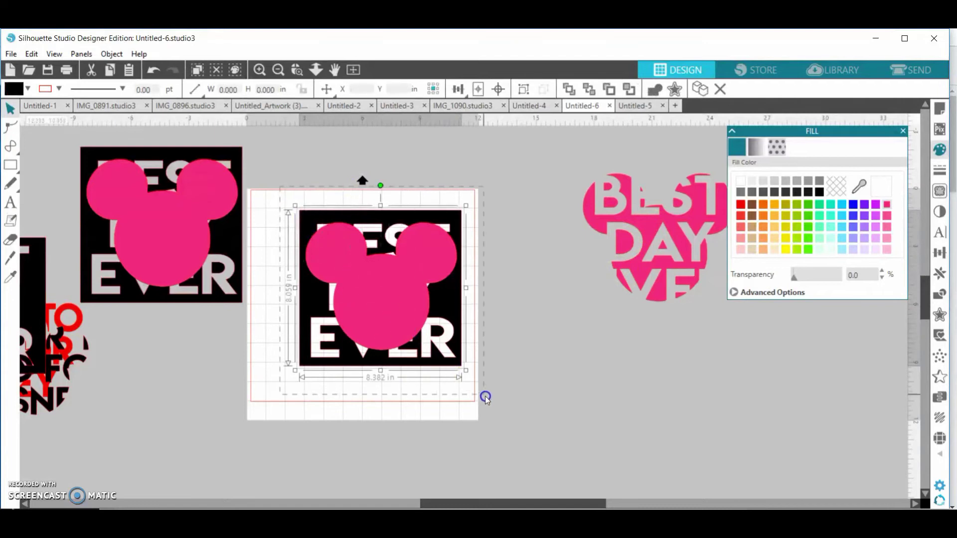
{"action": "left_click_drag", "start_coordinate": [492, 407], "coordinate": [492, 407]}
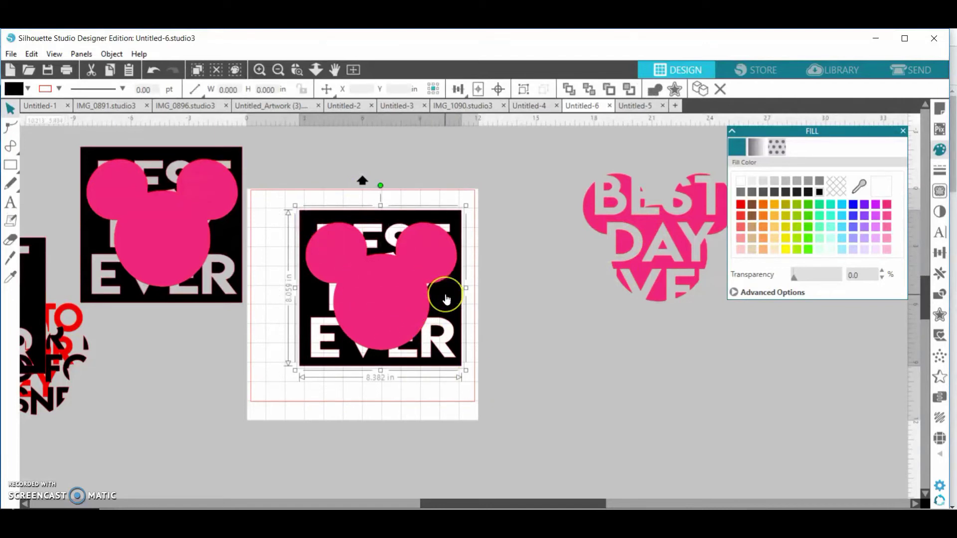
{"action": "left_click", "coordinate": [940, 296]}
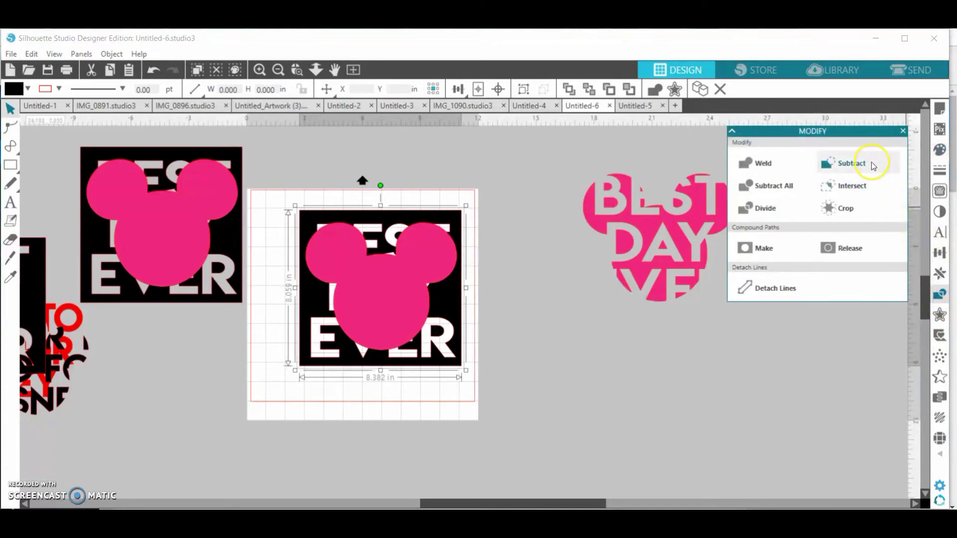
{"action": "left_click", "coordinate": [852, 163]}
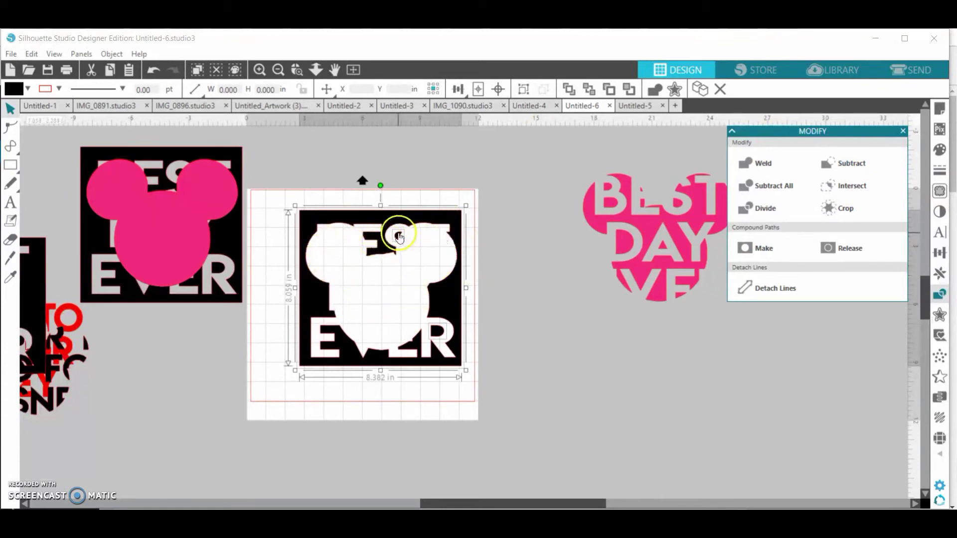
Group the remaining black pieces, shift them toward the page centre and fit the pink lettered mouse head into the opening.
{"action": "right_click", "coordinate": [385, 222]}
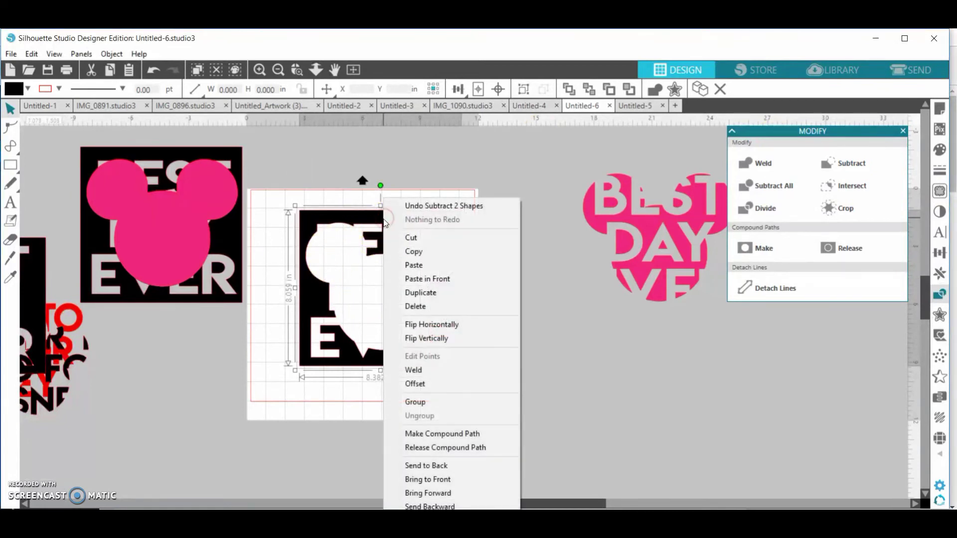
{"action": "left_click", "coordinate": [438, 401]}
{"action": "left_click", "coordinate": [439, 406]}
{"action": "left_click_drag", "start_coordinate": [437, 313], "coordinate": [416, 311]}
{"action": "left_click_drag", "start_coordinate": [596, 233], "coordinate": [302, 269]}
{"action": "left_click", "coordinate": [502, 283]}
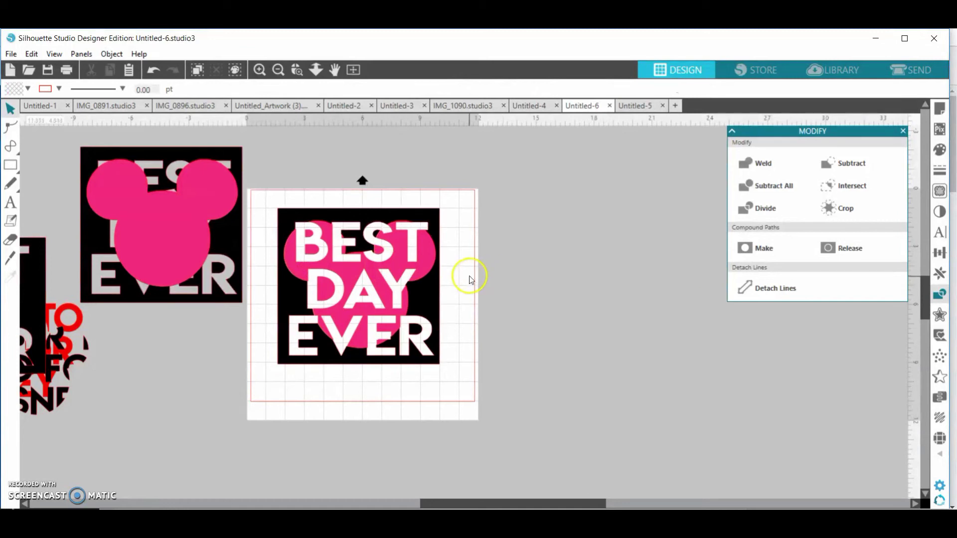
Move the pink mouse head off the page, place the black square in the page's upper-left corner and check its cut lines.
{"action": "left_click_drag", "start_coordinate": [343, 277], "coordinate": [592, 295]}
{"action": "left_click_drag", "start_coordinate": [432, 305], "coordinate": [408, 289]}
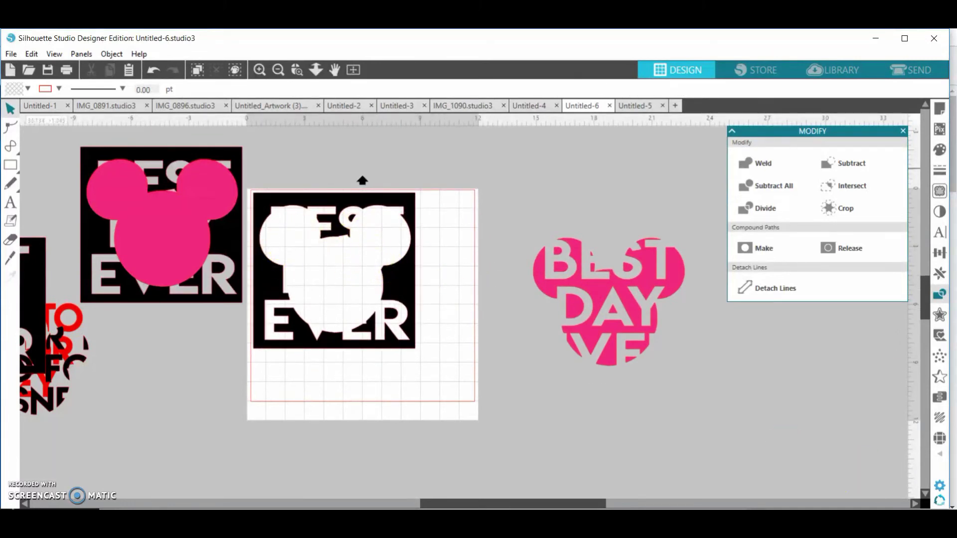
{"action": "left_click", "coordinate": [908, 75]}
{"action": "left_click", "coordinate": [905, 71]}
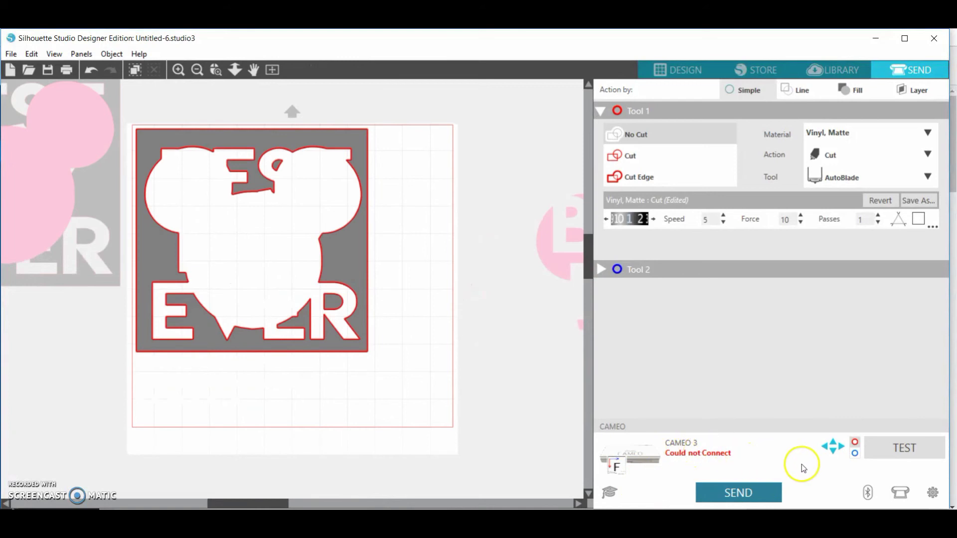
{"action": "left_click", "coordinate": [664, 70]}
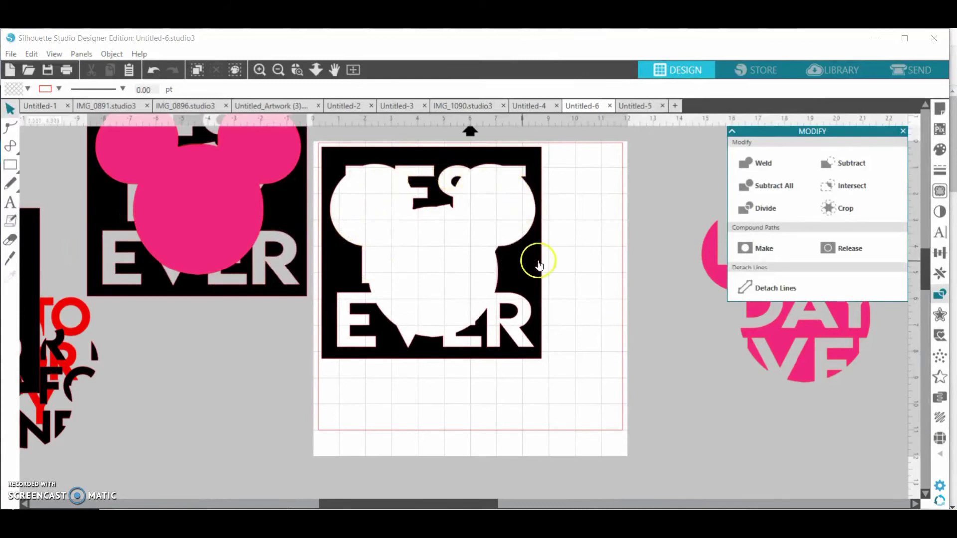
Move the black square off the page and back to its upper-left corner, and bring the pink mouse head right beside it.
{"action": "left_click_drag", "start_coordinate": [722, 261], "coordinate": [560, 214]}
{"action": "key", "text": "ctrl+z"}
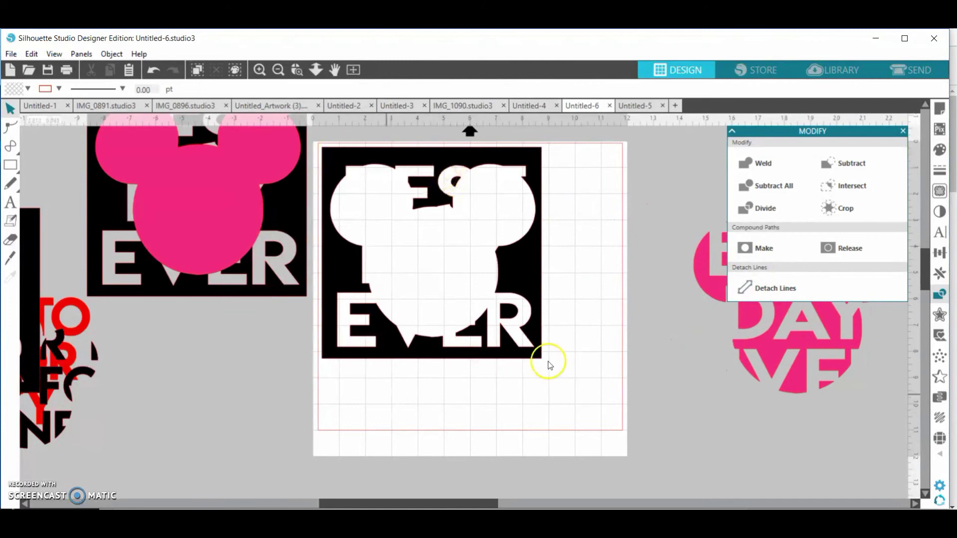
{"action": "left_click_drag", "start_coordinate": [523, 263], "coordinate": [908, 259]}
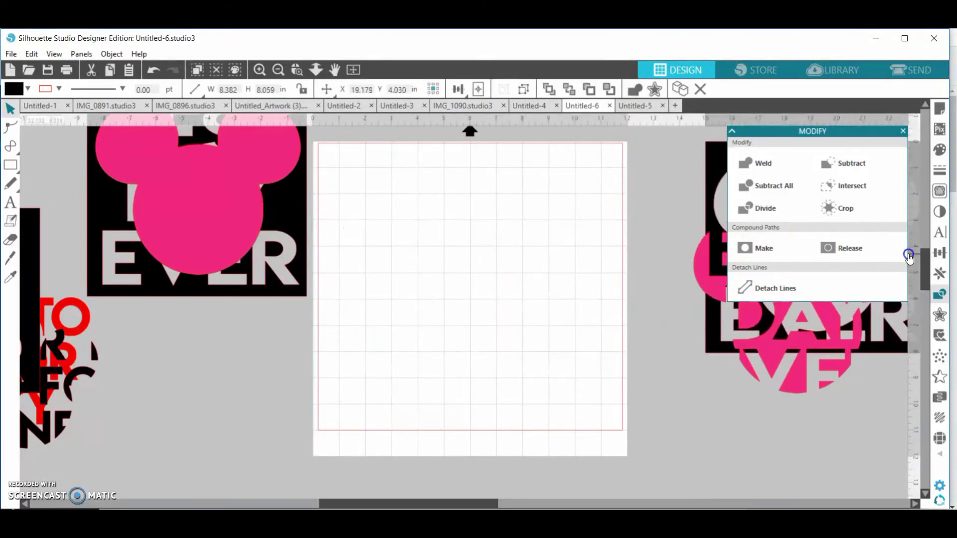
{"action": "left_click", "coordinate": [694, 305]}
{"action": "left_click_drag", "start_coordinate": [704, 272], "coordinate": [618, 219]}
{"action": "key", "text": "Escape"}
{"action": "left_click_drag", "start_coordinate": [740, 341], "coordinate": [313, 335]}
{"action": "key", "text": "Escape"}
{"action": "left_click_drag", "start_coordinate": [580, 243], "coordinate": [568, 245]}
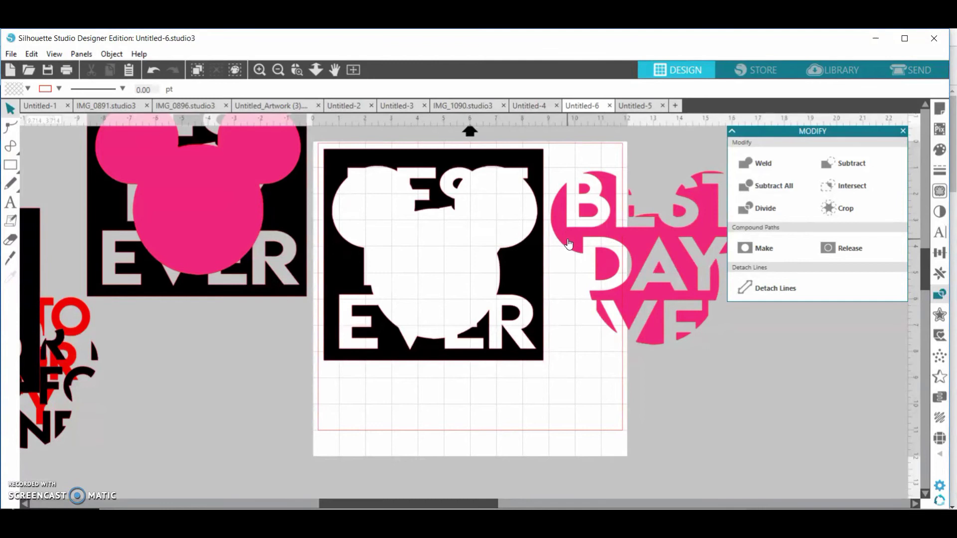
Move the black square off the page toward the spare copy and return it to the page's upper-left corner.
{"action": "left_click", "coordinate": [569, 244]}
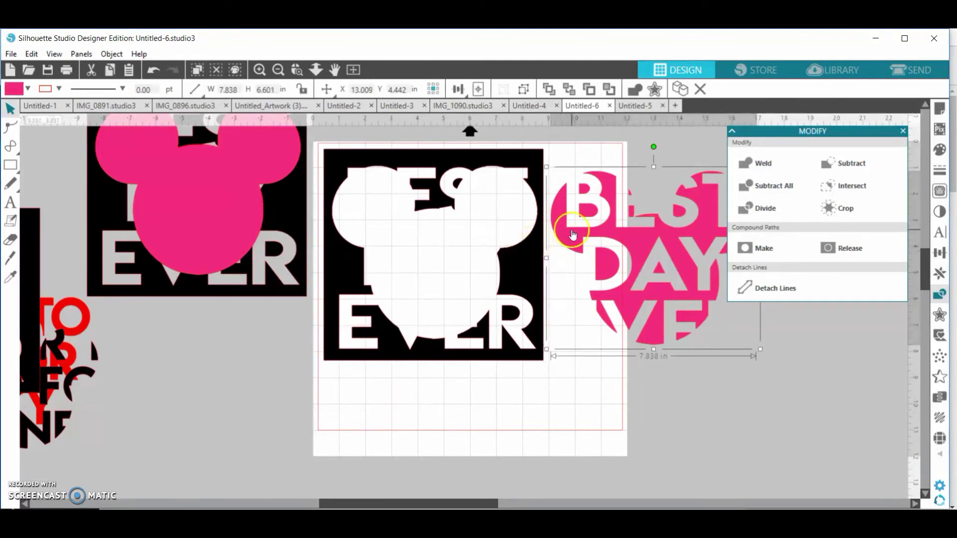
{"action": "left_click_drag", "start_coordinate": [512, 274], "coordinate": [448, 267]}
{"action": "left_click", "coordinate": [612, 301]}
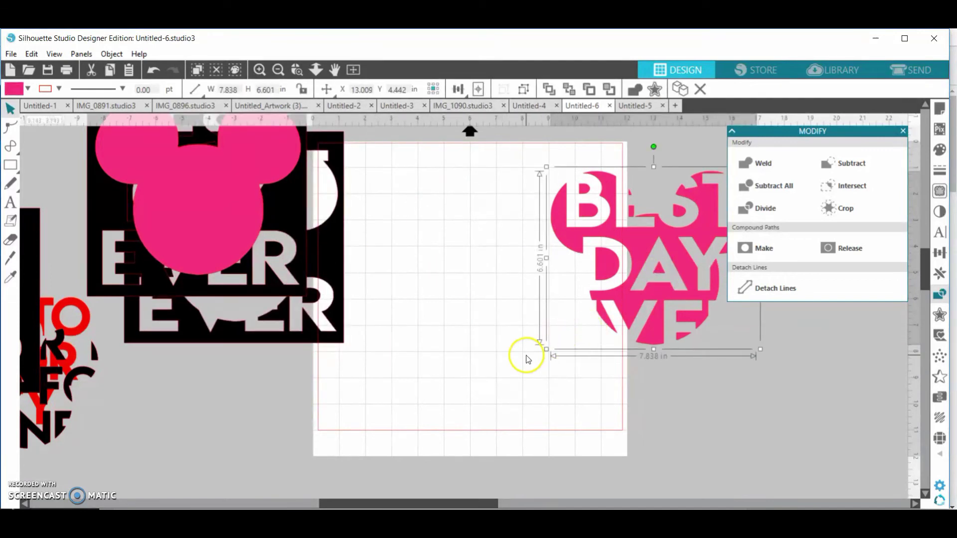
{"action": "left_click_drag", "start_coordinate": [327, 252], "coordinate": [297, 246]}
{"action": "left_click", "coordinate": [521, 251]}
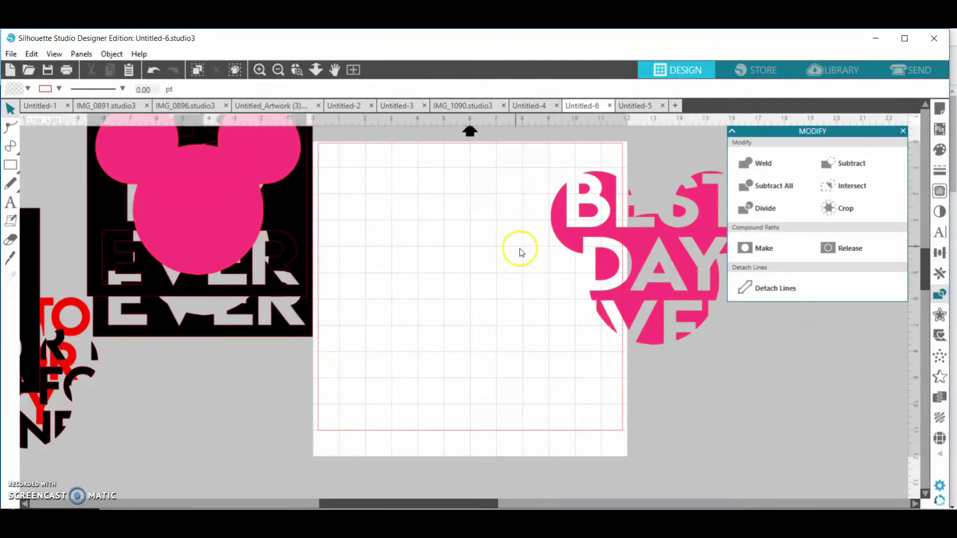
{"action": "left_click_drag", "start_coordinate": [274, 316], "coordinate": [506, 354]}
Try scaling only the pink mouse head to about 7.36 by 6.20 in and placing it over the black square.
{"action": "left_click", "coordinate": [573, 197]}
{"action": "left_click_drag", "start_coordinate": [550, 170], "coordinate": [559, 182]}
{"action": "left_click", "coordinate": [598, 214]}
{"action": "left_click_drag", "start_coordinate": [616, 243], "coordinate": [392, 228]}
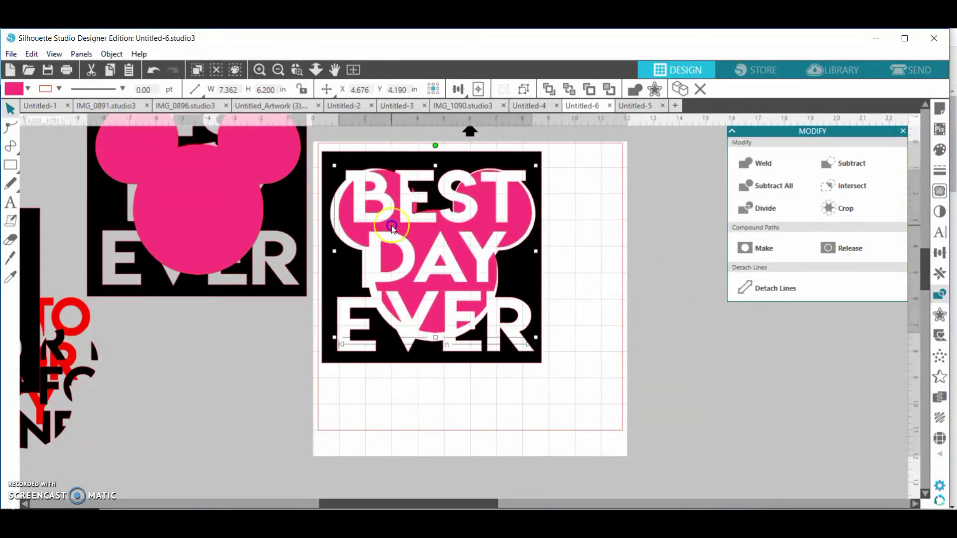
{"action": "left_click", "coordinate": [586, 260]}
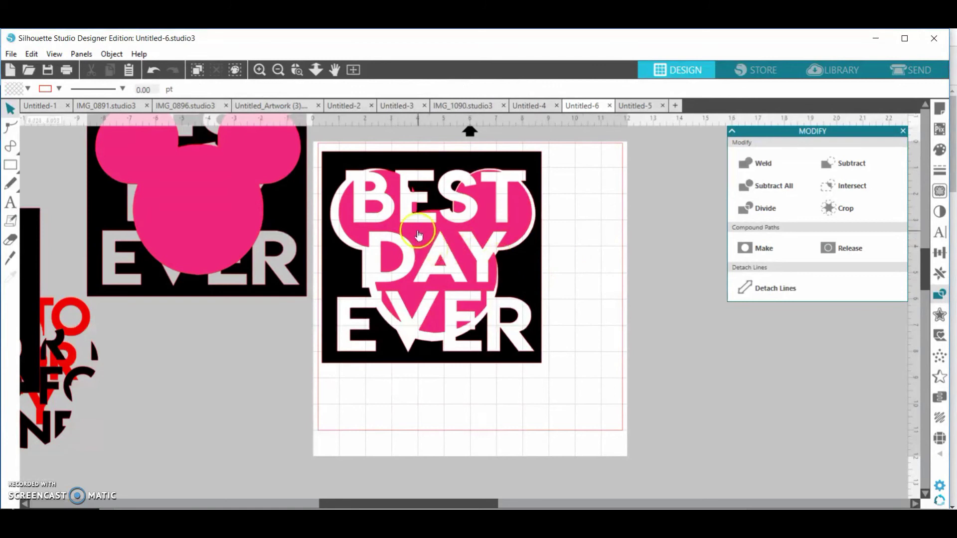
Enlarge the pink mouse head to about 7.67 by 6.46 in, and undo its separate resizing and placement.
{"action": "left_click", "coordinate": [417, 235]}
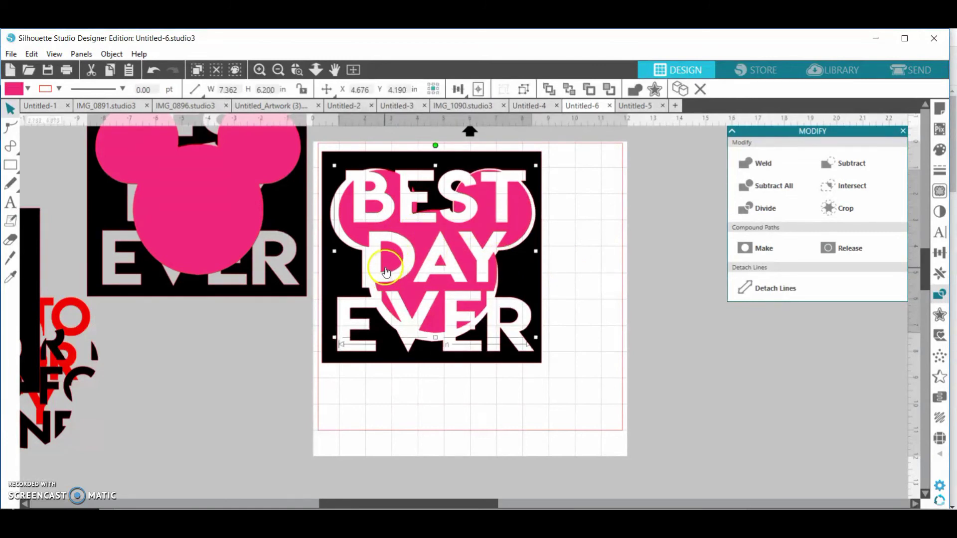
{"action": "left_click_drag", "start_coordinate": [333, 337], "coordinate": [325, 345]}
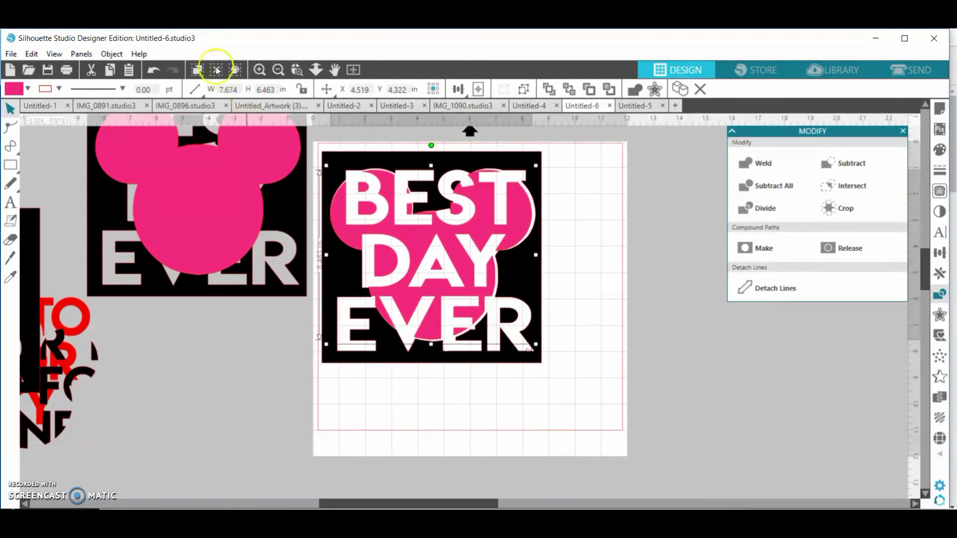
{"action": "left_click", "coordinate": [153, 74]}
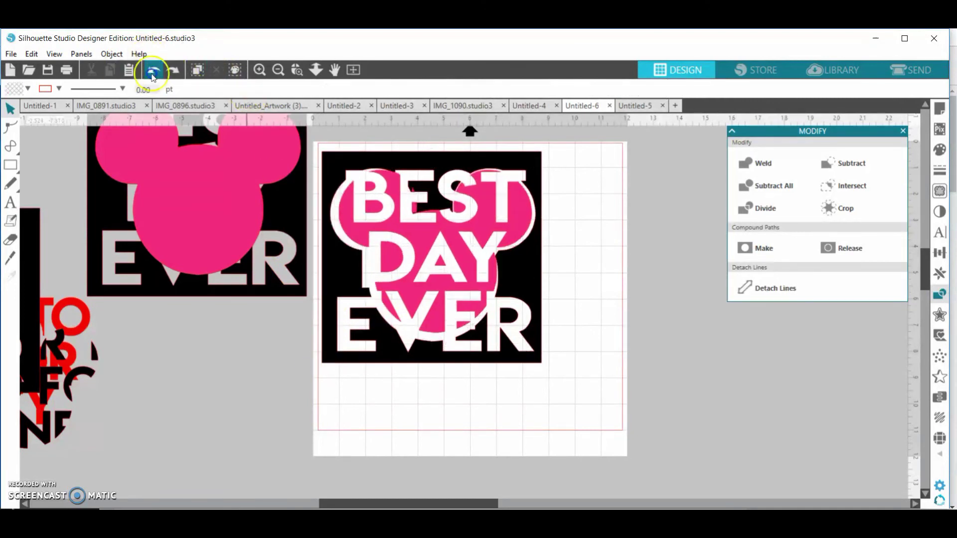
{"action": "left_click", "coordinate": [153, 73]}
{"action": "left_click", "coordinate": [153, 74]}
{"action": "left_click", "coordinate": [152, 74]}
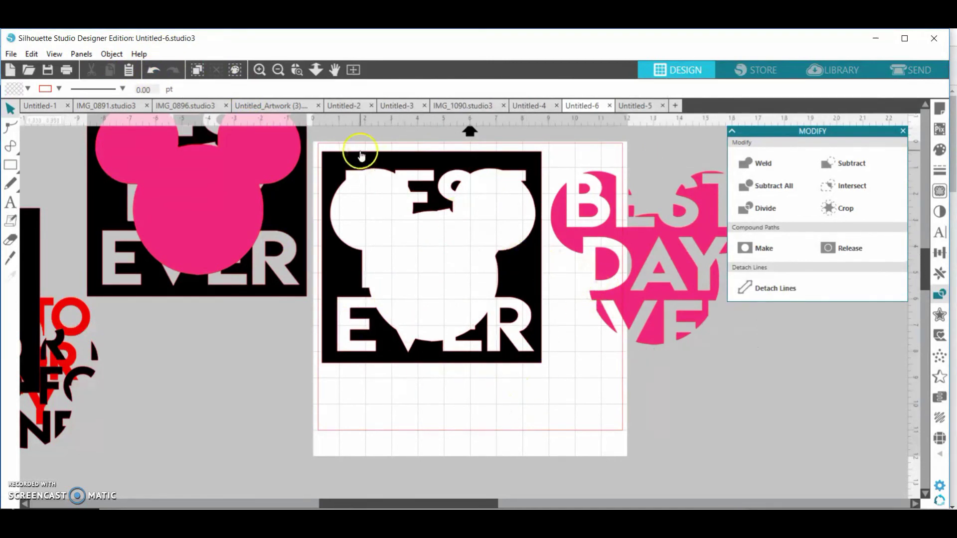
Scale the black square and pink mouse head down together, the mouse head to about 6.58 by 5.54 in, and fit it into the square.
{"action": "left_click_drag", "start_coordinate": [311, 137], "coordinate": [746, 359]}
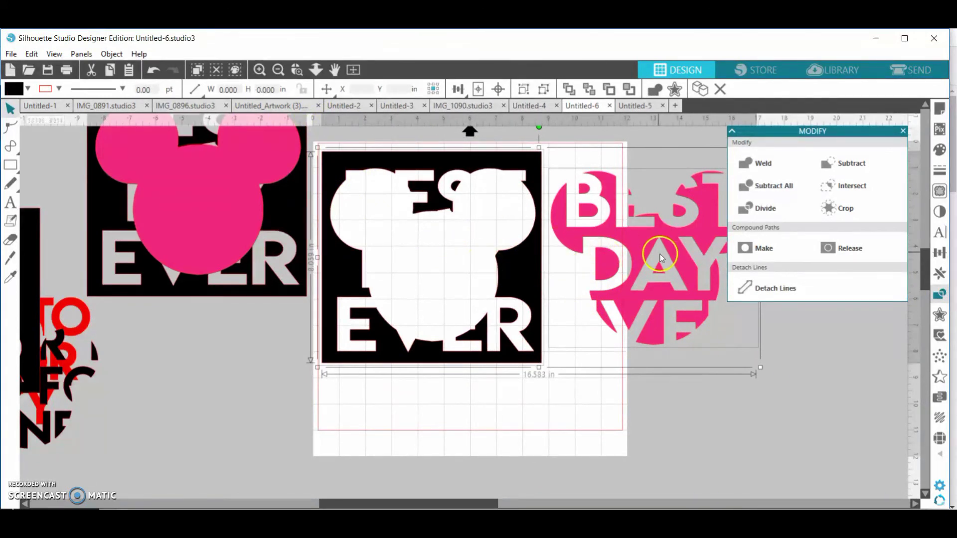
{"action": "left_click_drag", "start_coordinate": [754, 367], "coordinate": [687, 333]}
{"action": "left_click", "coordinate": [541, 373]}
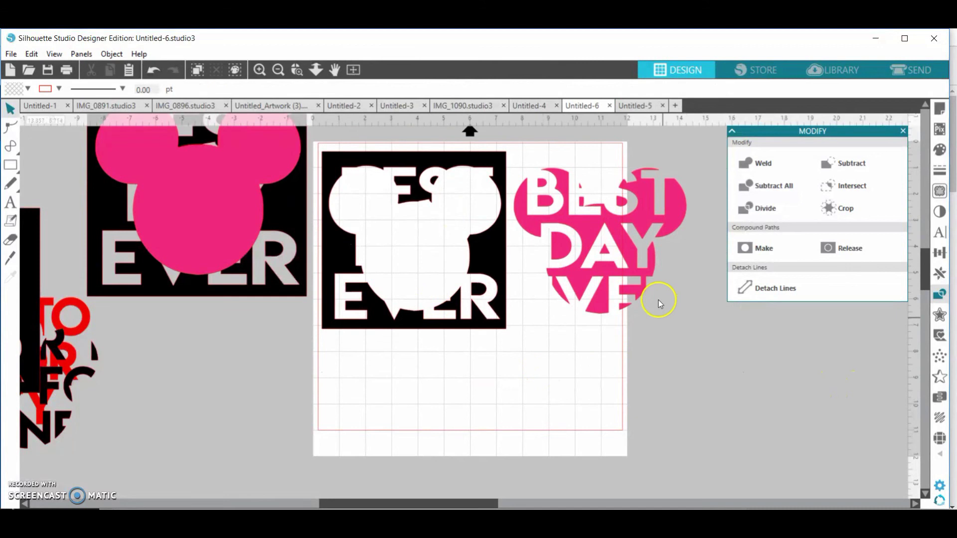
{"action": "left_click_drag", "start_coordinate": [630, 259], "coordinate": [447, 258]}
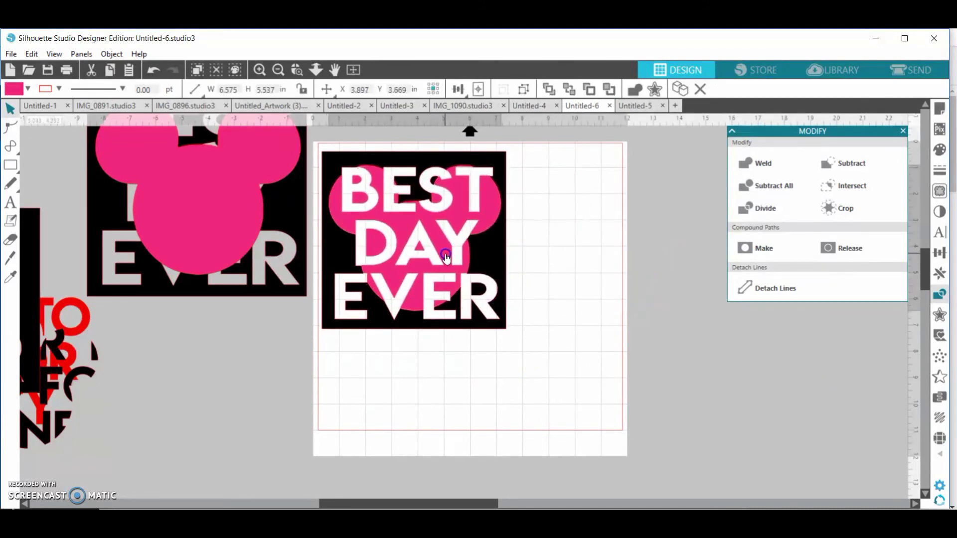
{"action": "left_click", "coordinate": [524, 299]}
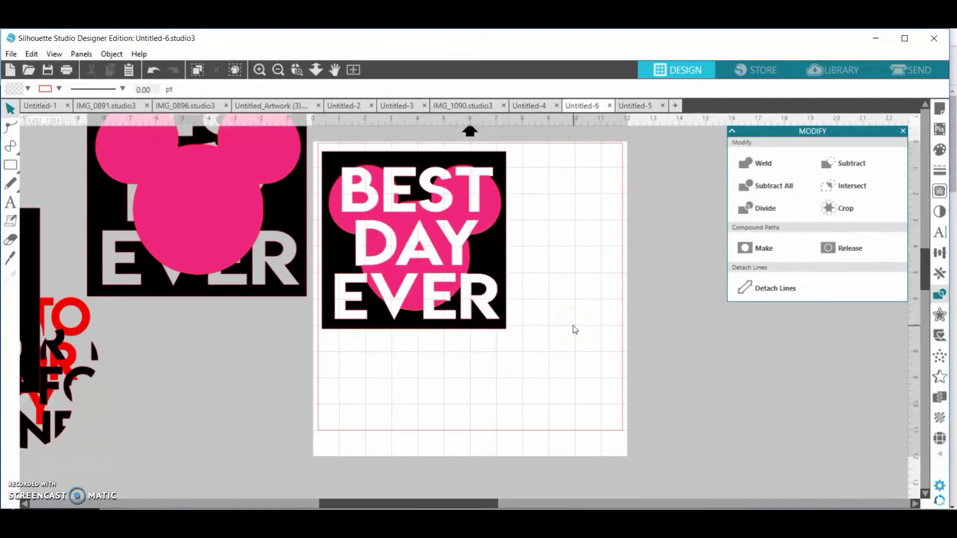